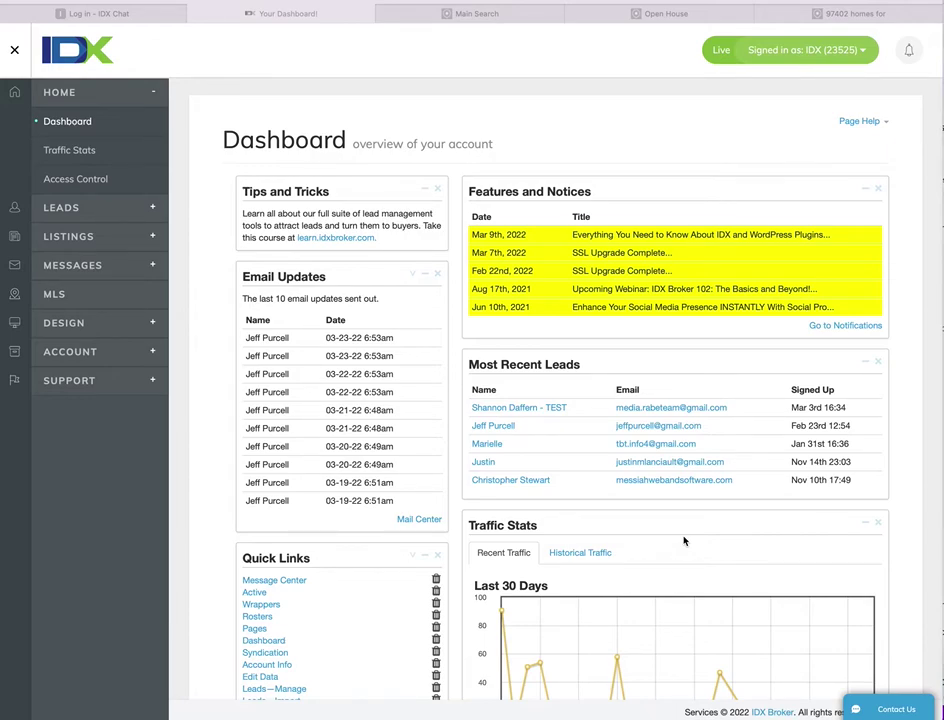
# - Copy the account API key from IDX Broker's Access Control page for the IDX.chat login
pyautogui.click(591, 134)
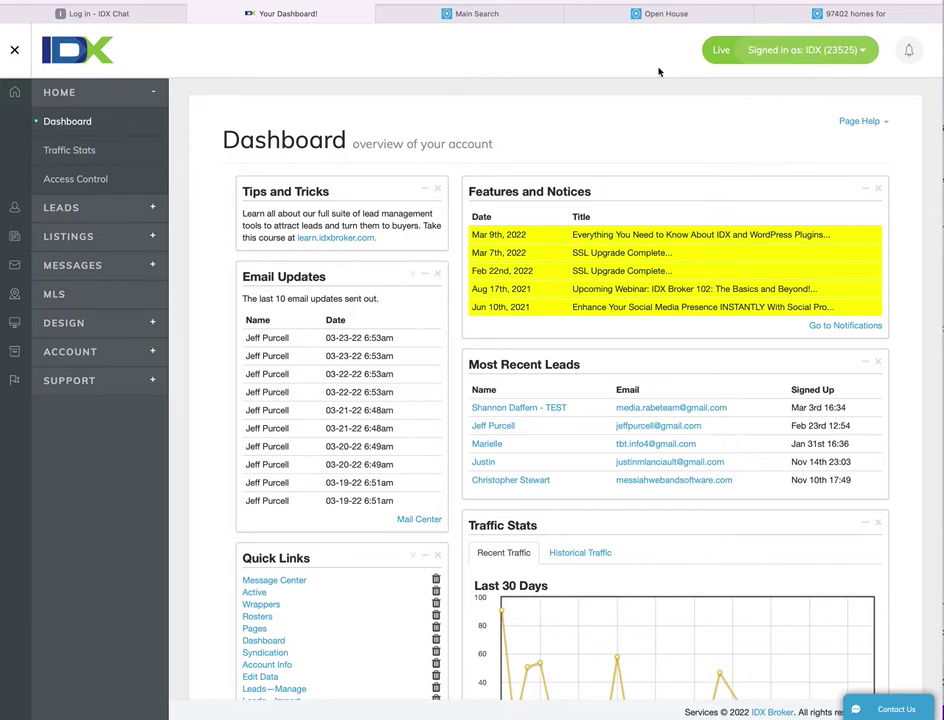
pyautogui.click(89, 183)
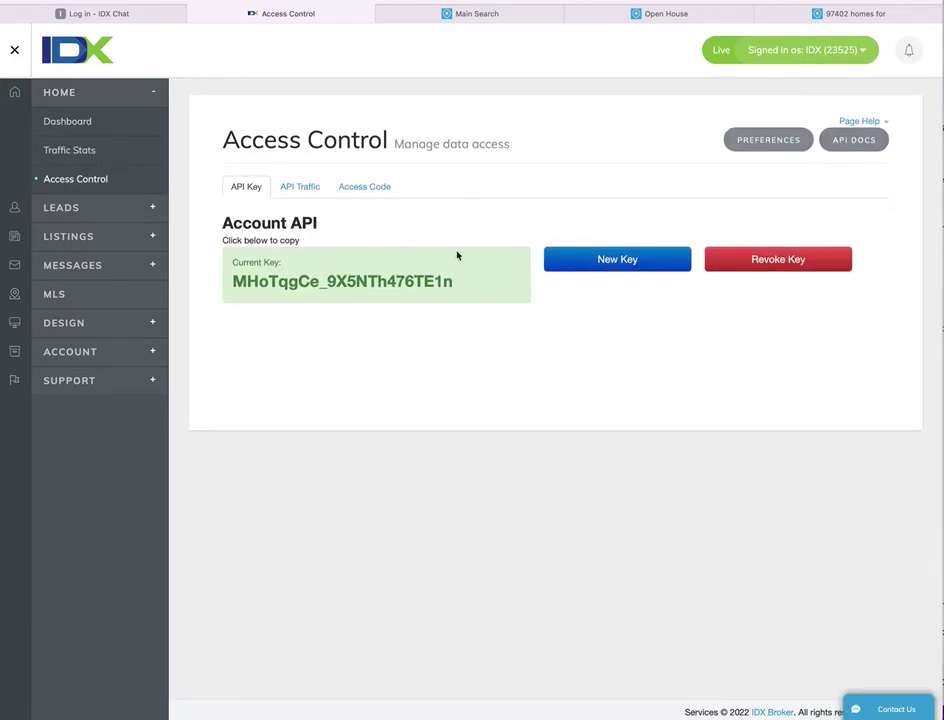
pyautogui.click(487, 268)
pyautogui.click(126, 17)
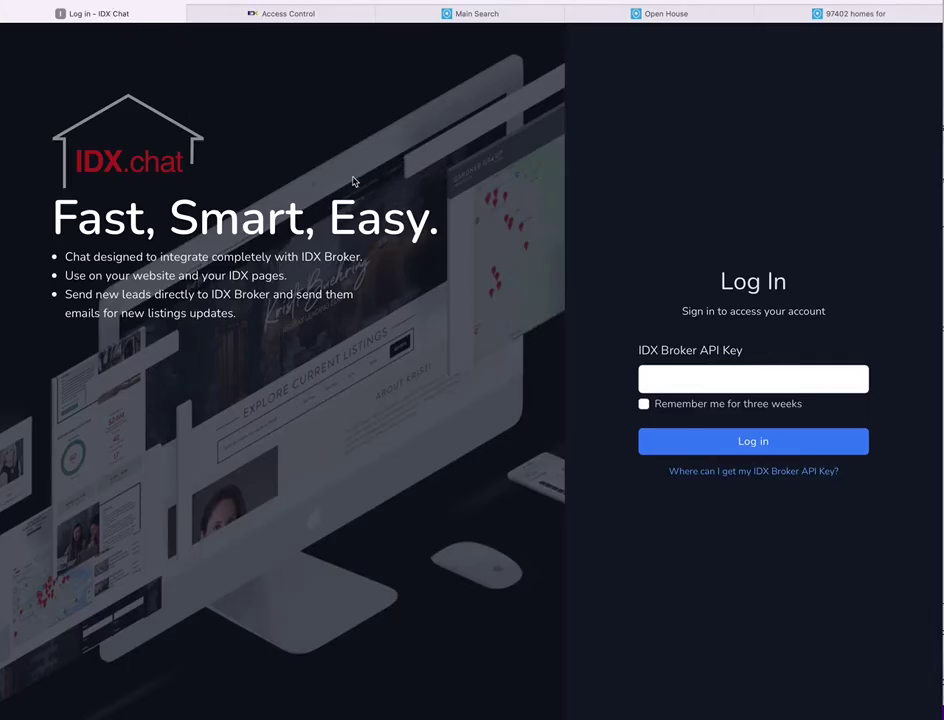
# - Log into IDX.chat with the pasted API key, without remembering the login, and copy the widget code snippet
pyautogui.click(717, 377)
pyautogui.press('super+v')
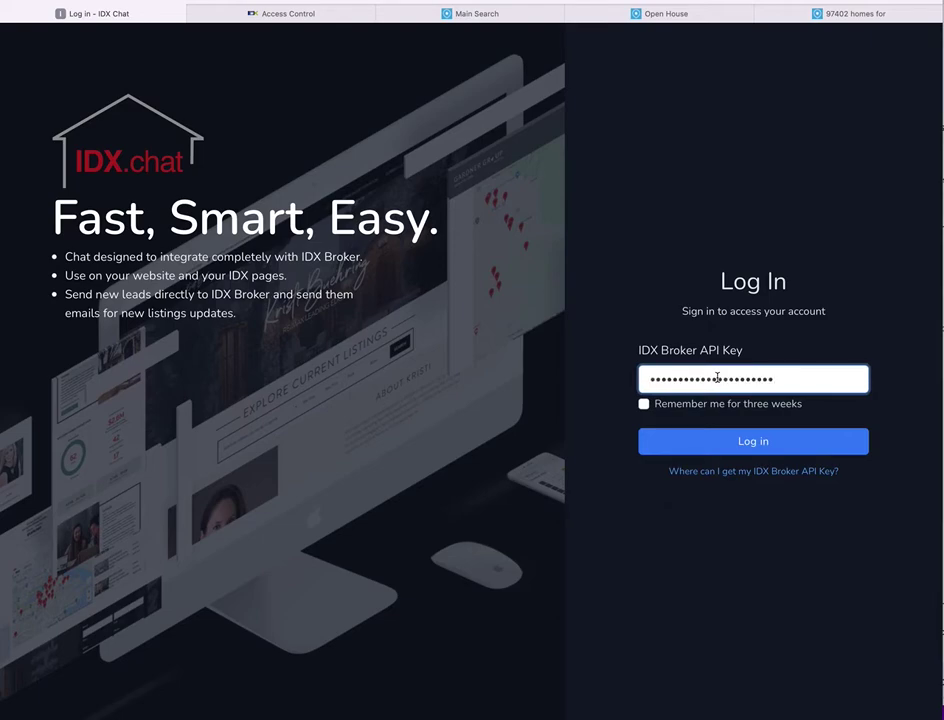
pyautogui.click(643, 403)
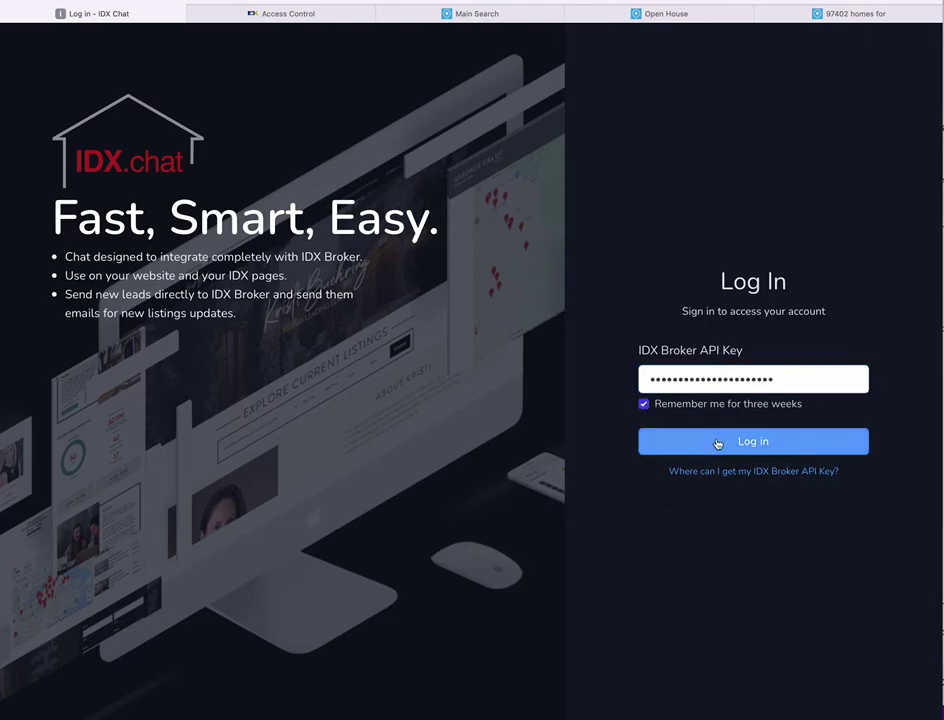
pyautogui.click(645, 405)
pyautogui.click(738, 450)
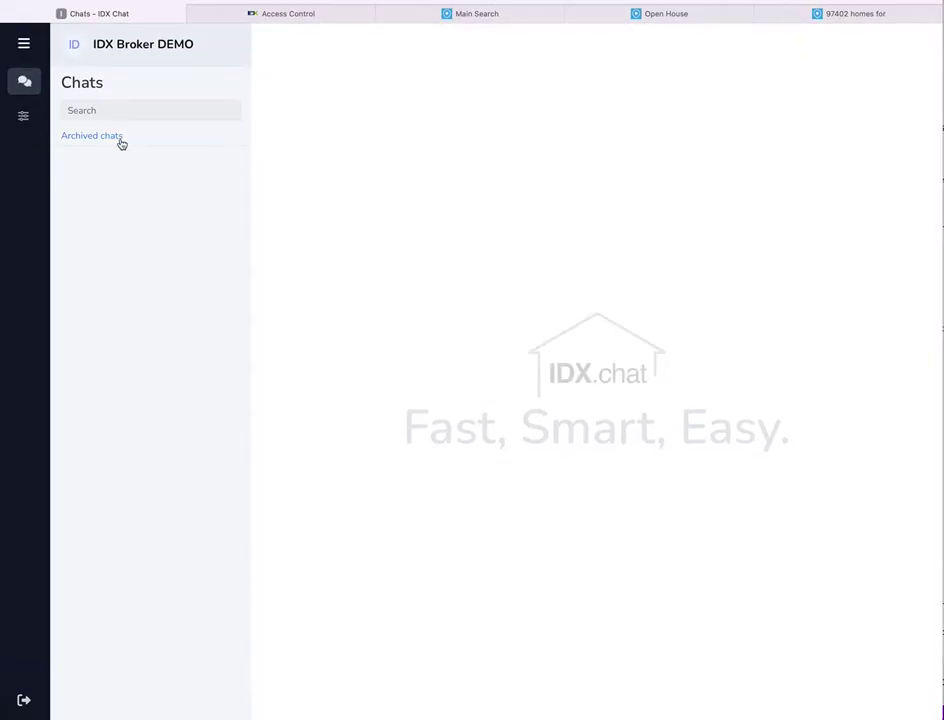
pyautogui.click(23, 116)
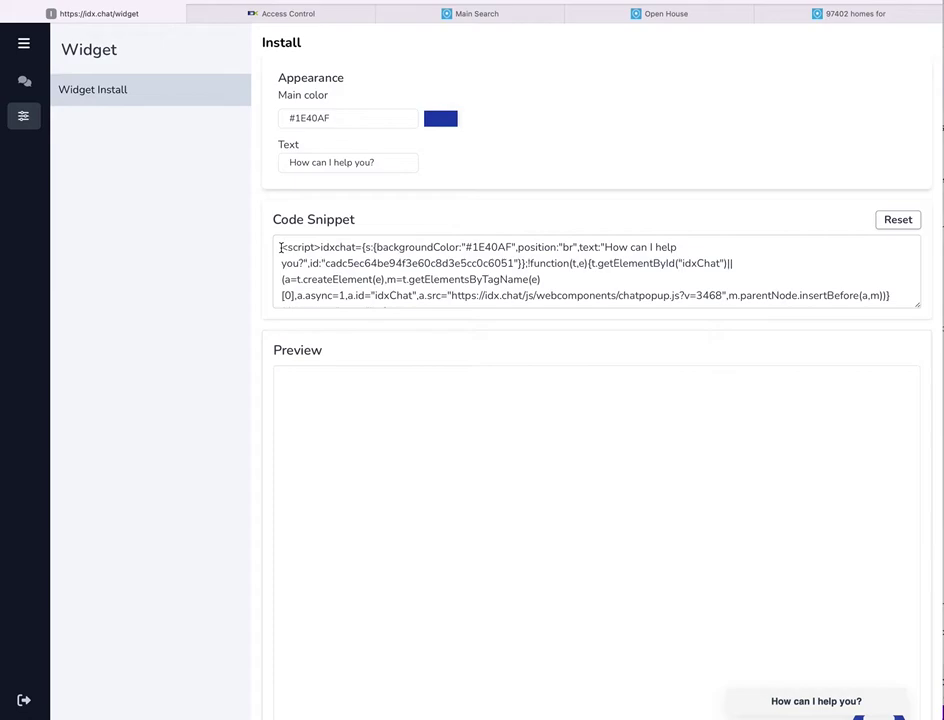
pyautogui.moveTo(281, 247); pyautogui.dragTo(465, 289)
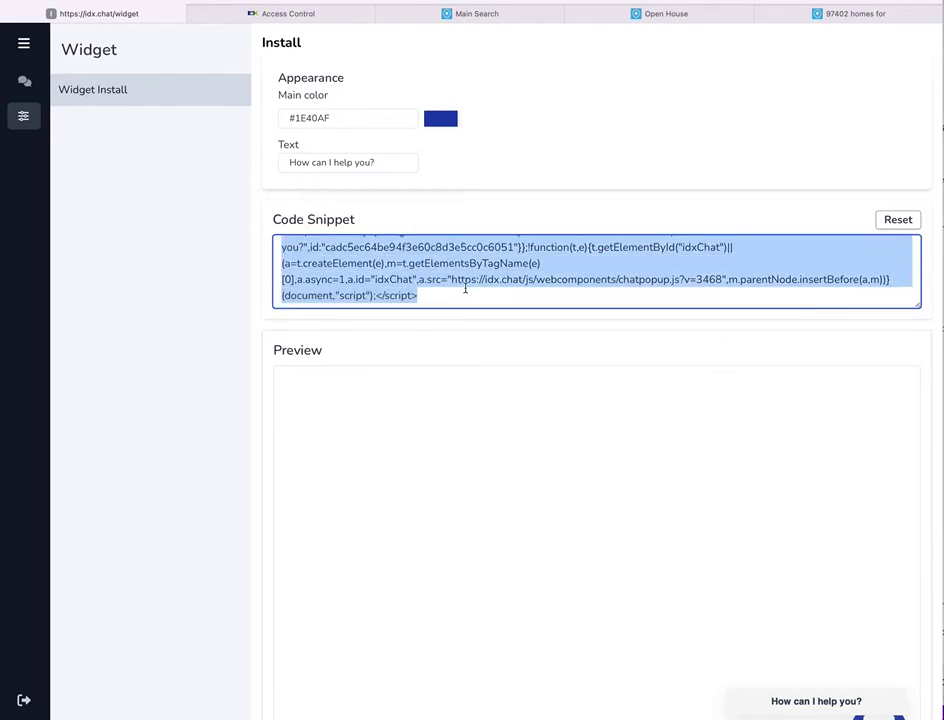
# - Open the Design > Website > Sub-Headers page in IDX Broker
pyautogui.click(327, 14)
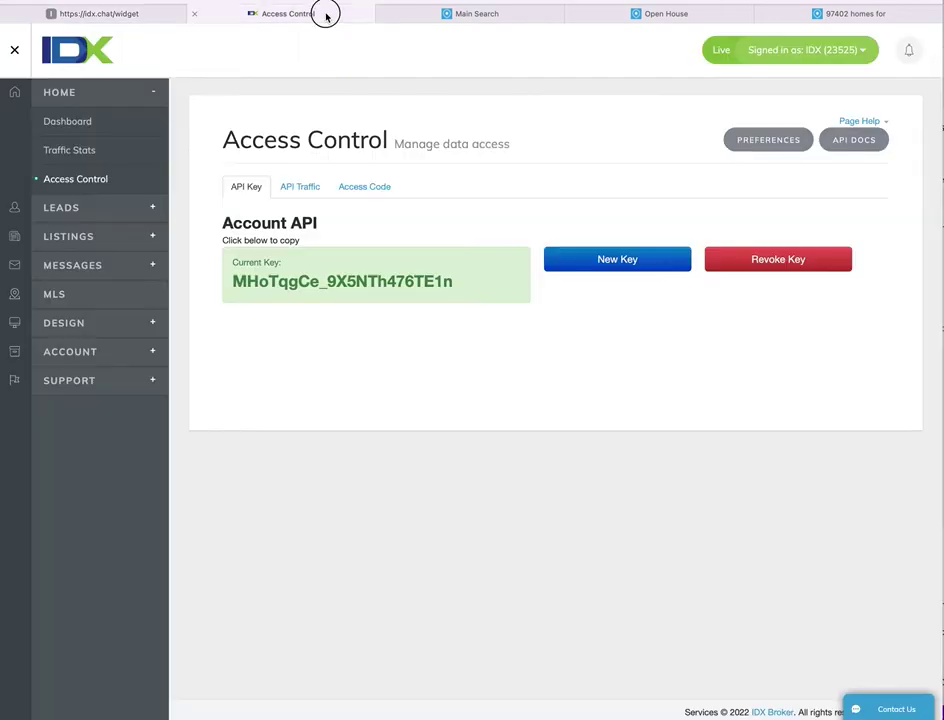
pyautogui.click(152, 322)
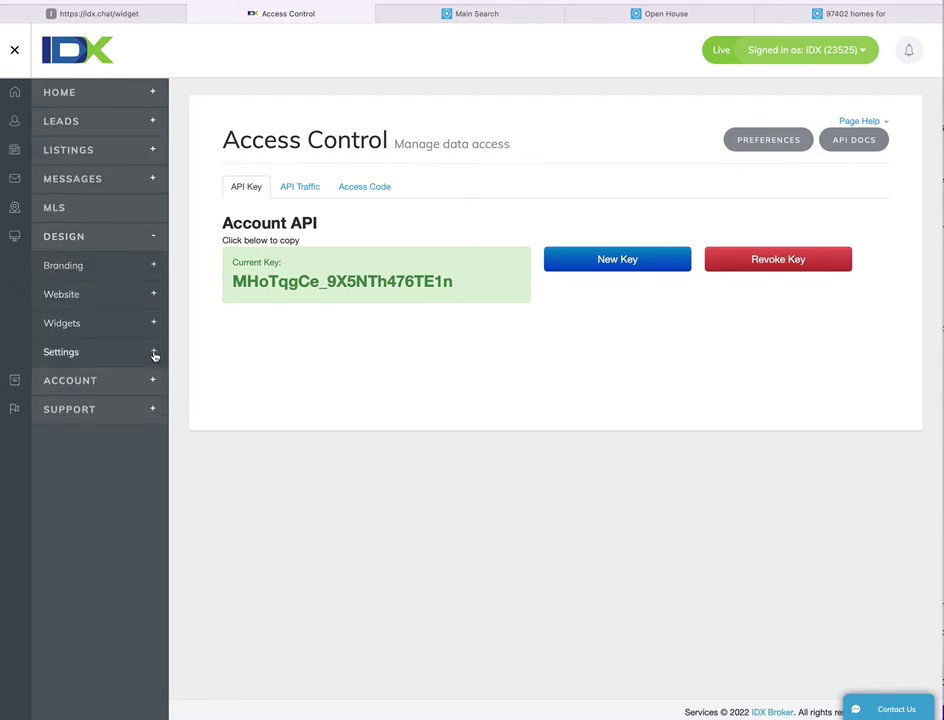
pyautogui.click(154, 354)
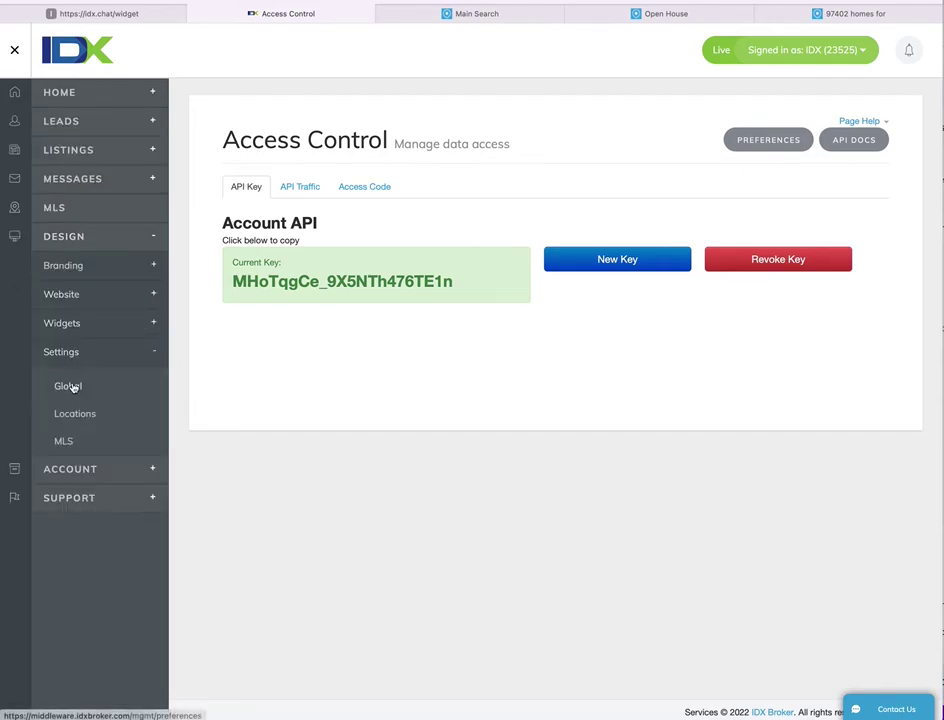
pyautogui.click(110, 294)
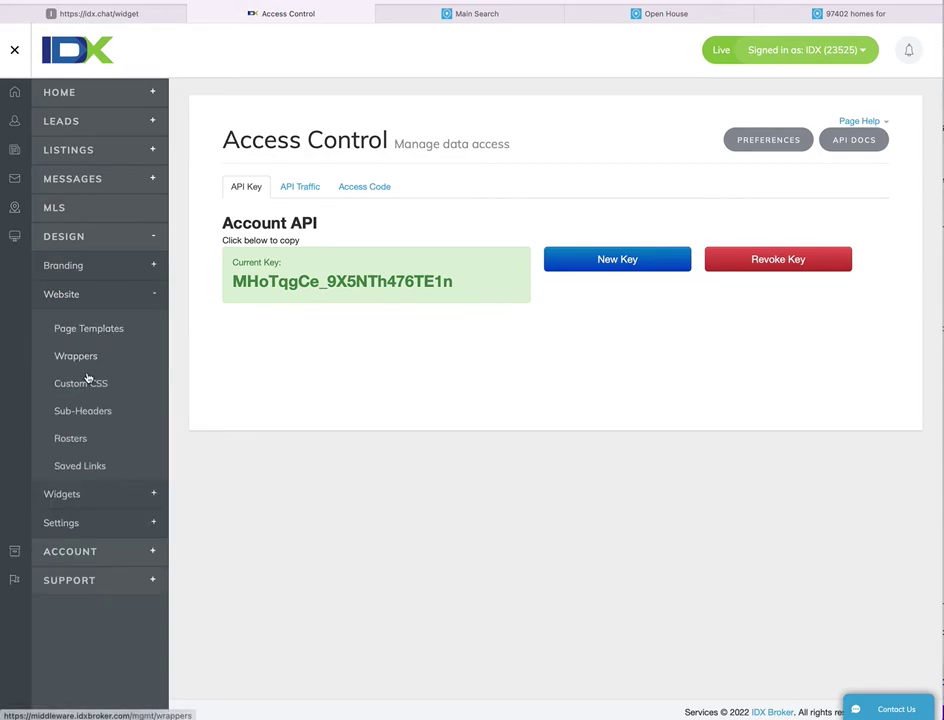
pyautogui.click(83, 412)
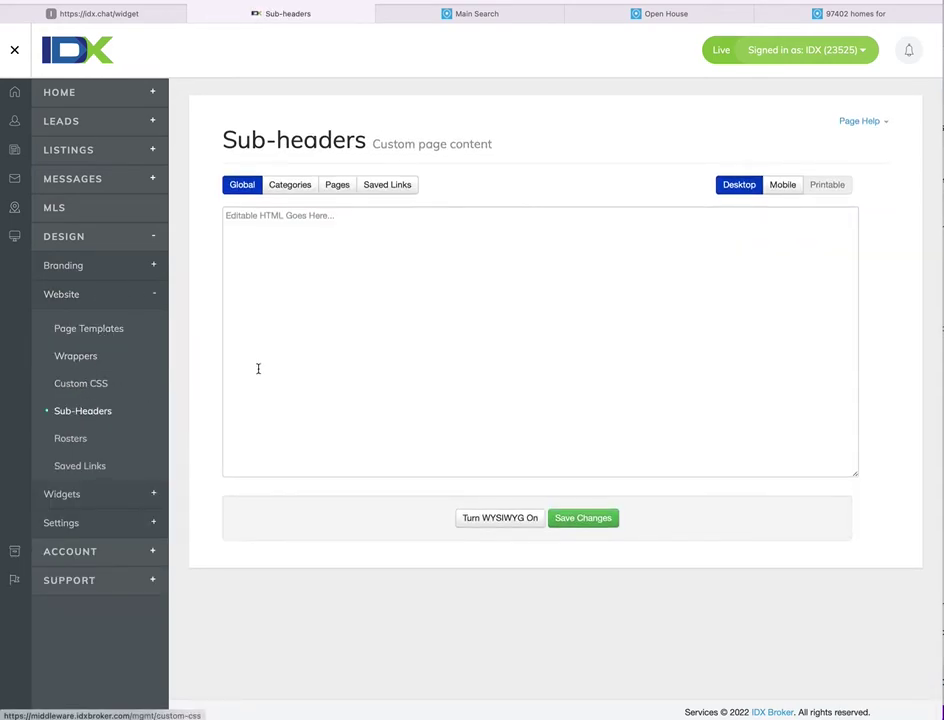
# - Leave the Global sub-header editor in plain HTML mode and empty after test-pasting the widget script
pyautogui.click(408, 342)
pyautogui.click(495, 518)
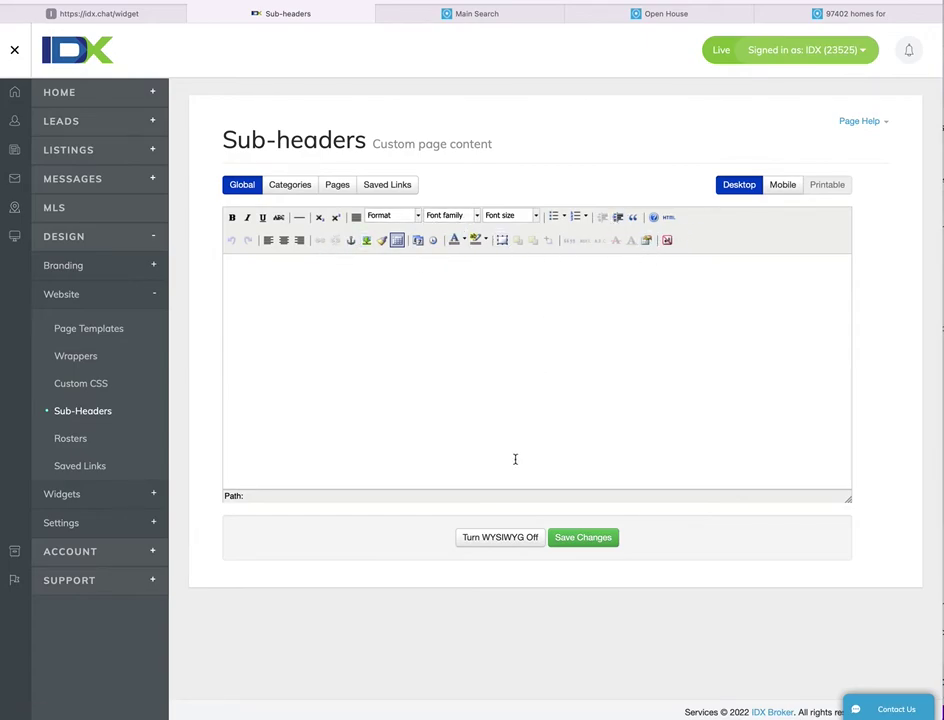
pyautogui.click(496, 541)
pyautogui.press('super+v')
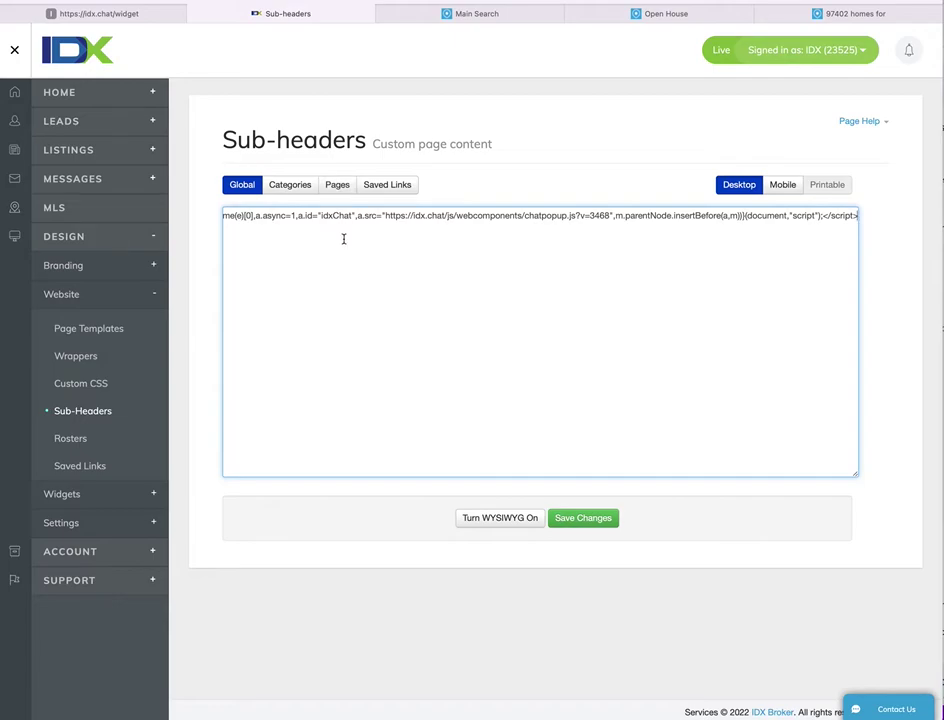
pyautogui.press('super+a')
pyautogui.press('BackSpace')
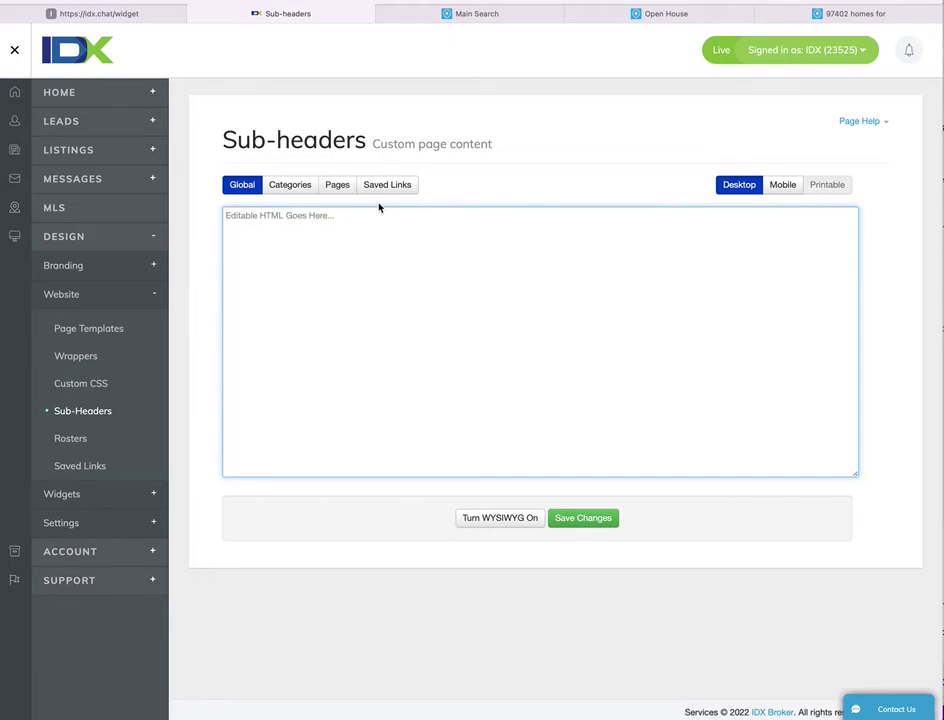
# - Paste the widget script into the main-search saved link's sub-header and save the changes
pyautogui.click(405, 187)
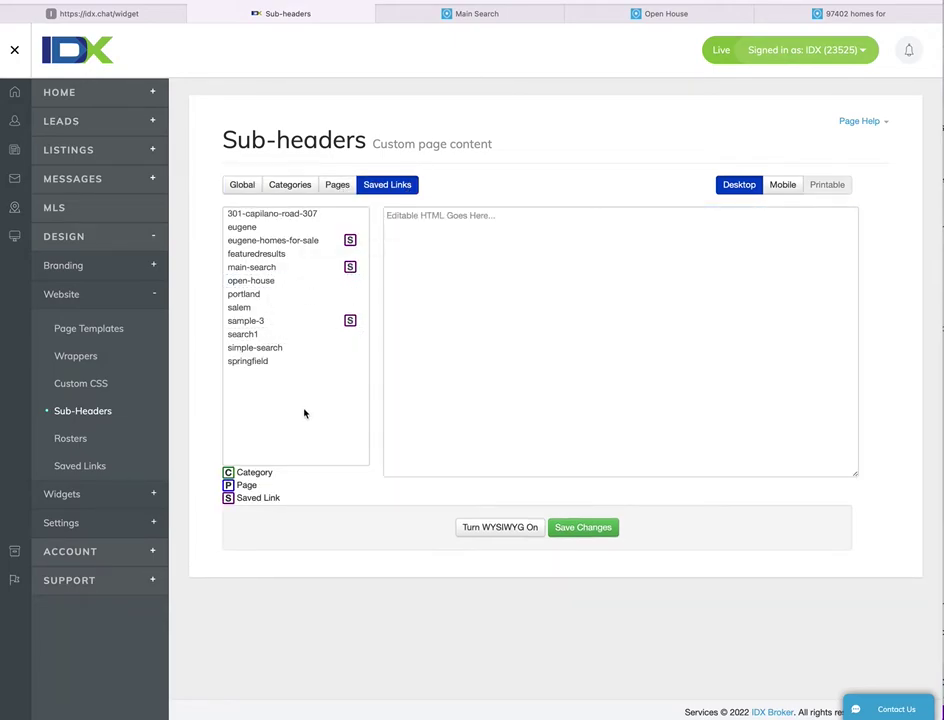
pyautogui.click(273, 269)
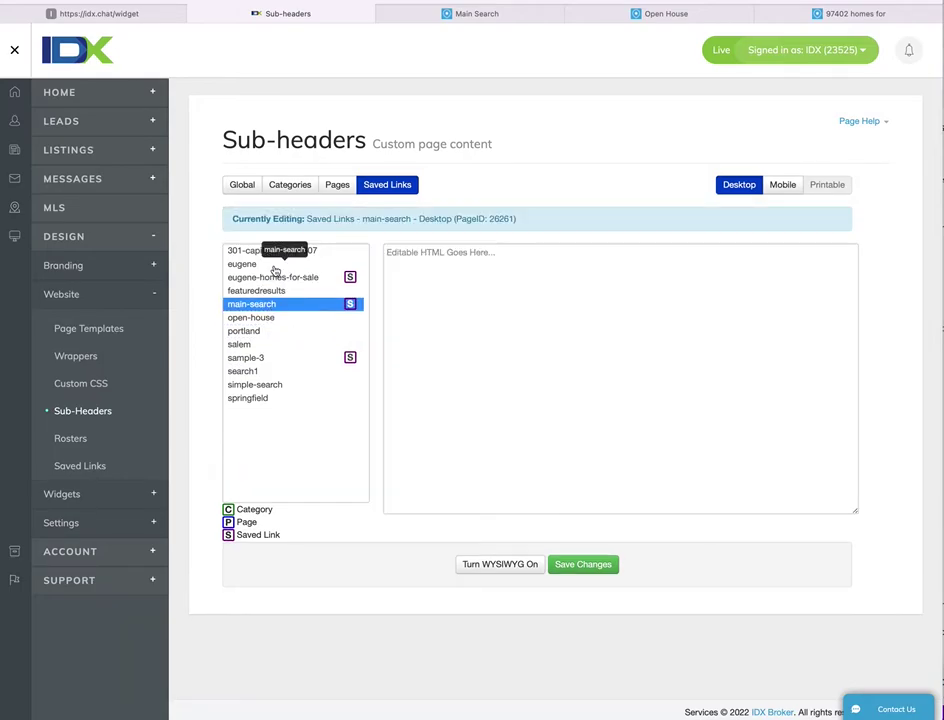
pyautogui.click(435, 274)
pyautogui.hotkey('ctrl', 'v')
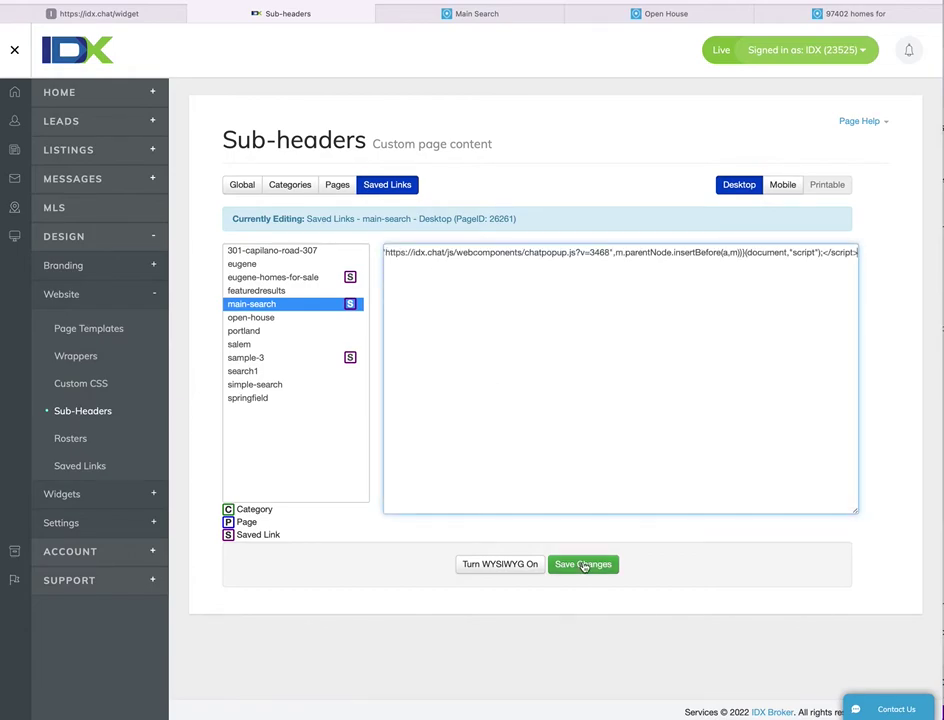
pyautogui.click(584, 565)
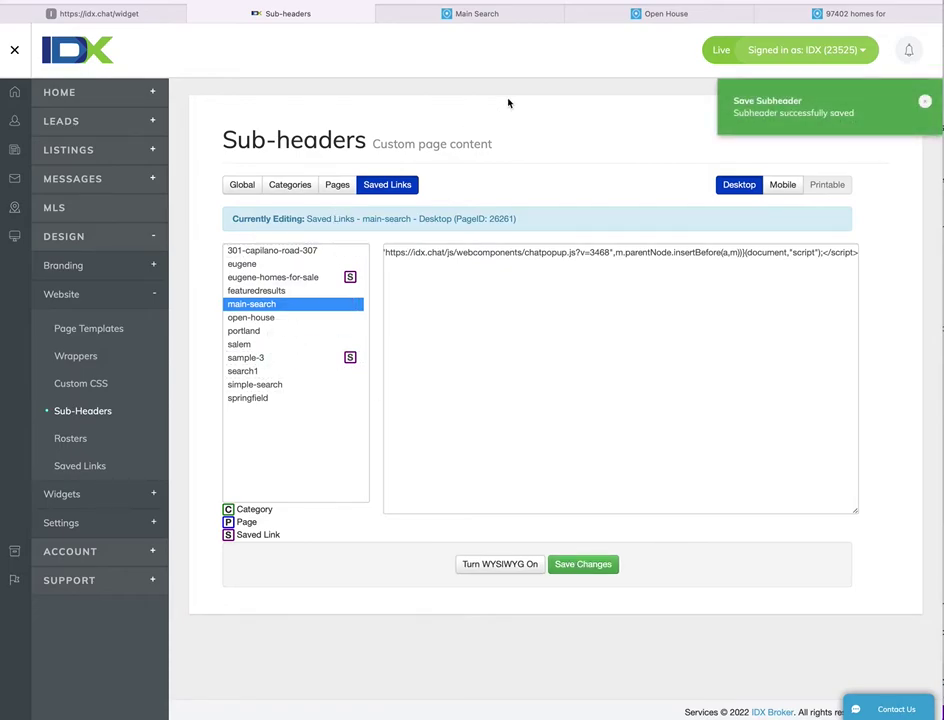
# - On the live Main Search page, dismiss the sign-up popup and enter the lead's first and last name in the chat form
pyautogui.click(508, 14)
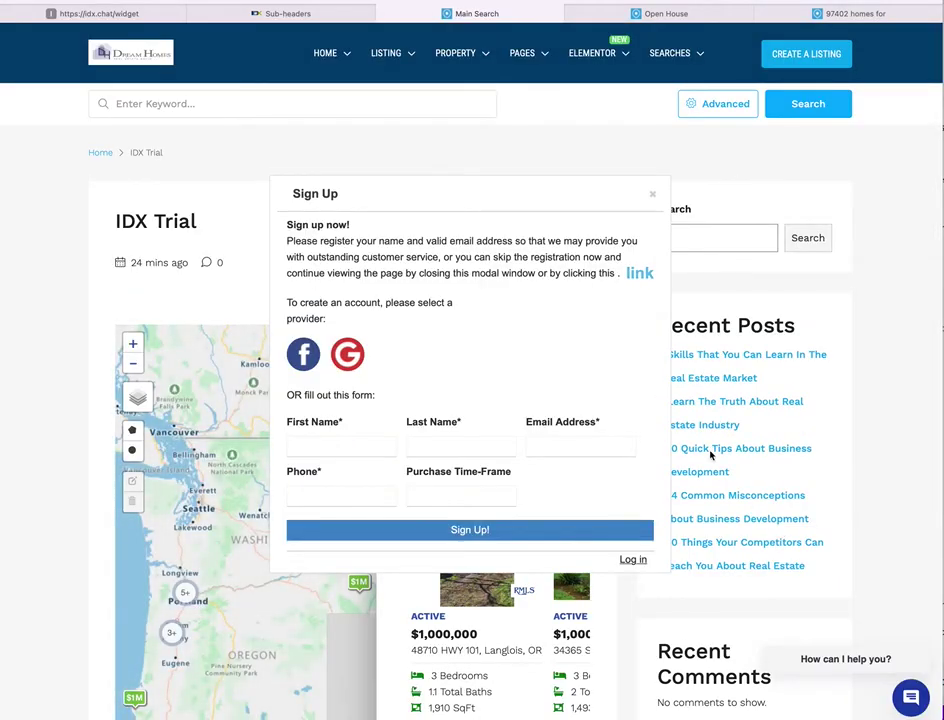
pyautogui.scroll(-2, 780, 535)
pyautogui.click(651, 80)
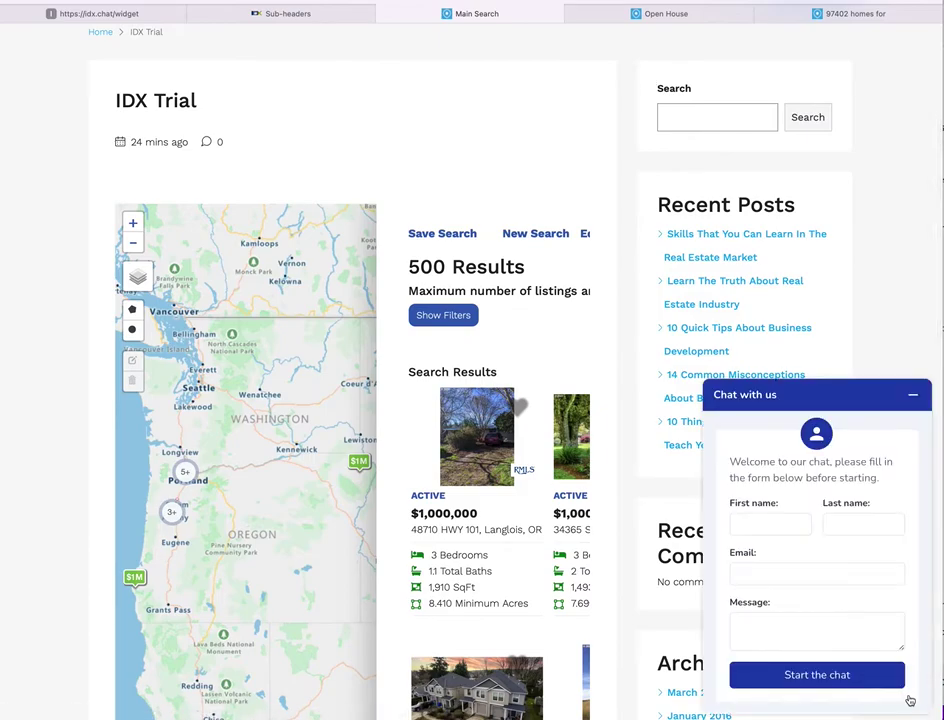
pyautogui.click(766, 525)
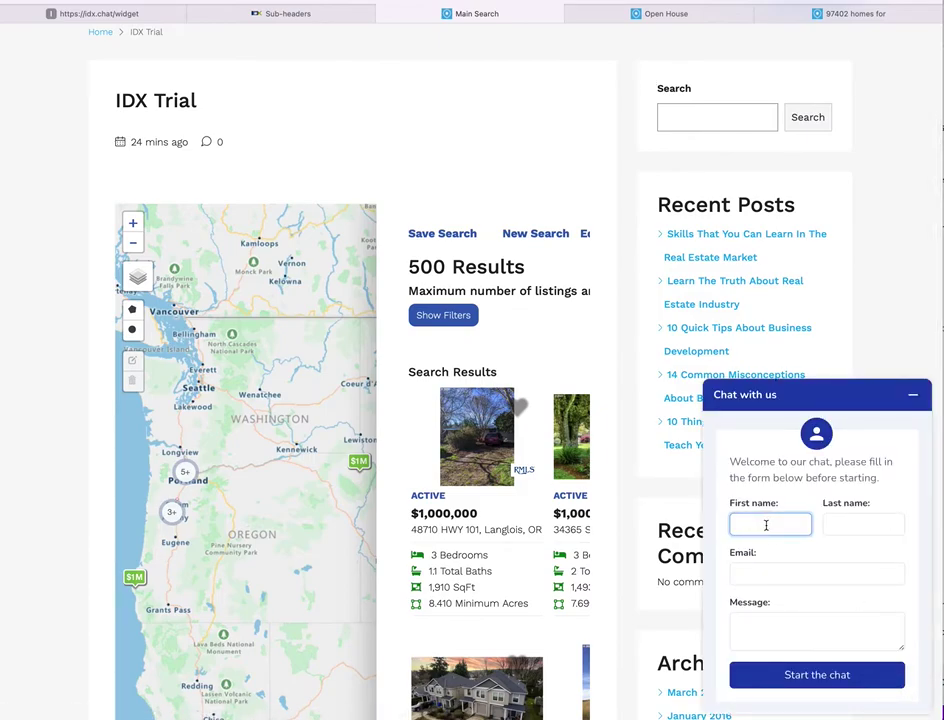
pyautogui.write('Test')
pyautogui.click(863, 524)
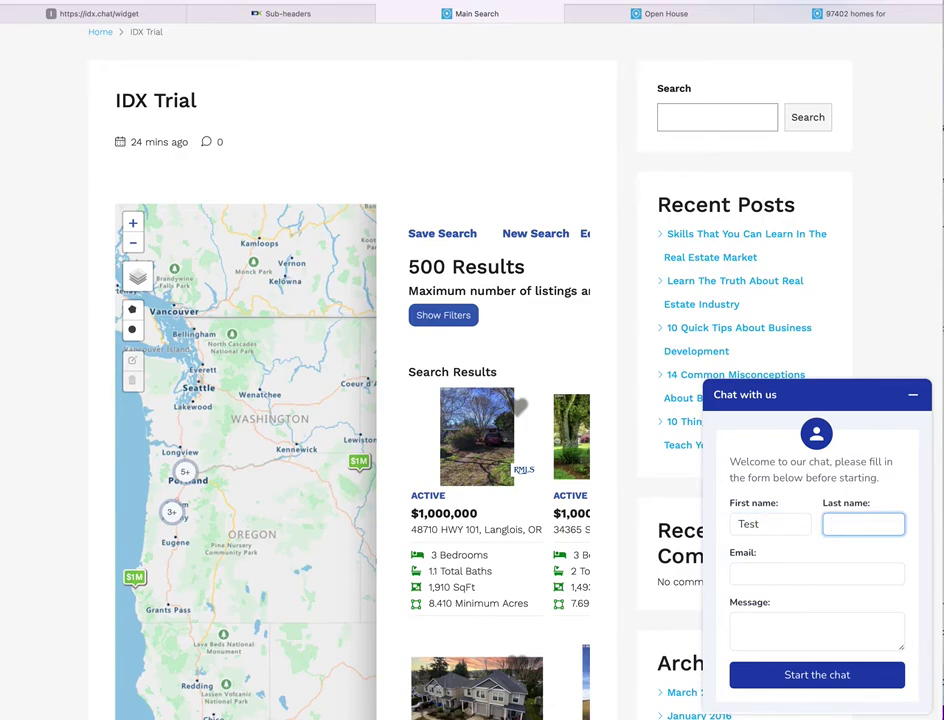
pyautogui.write('Real')
pyautogui.press('BackSpace')
pyautogui.press('BackSpace')
pyautogui.write('Realtyc')
# - Fill in the lead's e-mail and the message 'Can you guys help with a house that I am looking at'
pyautogui.click(815, 573)
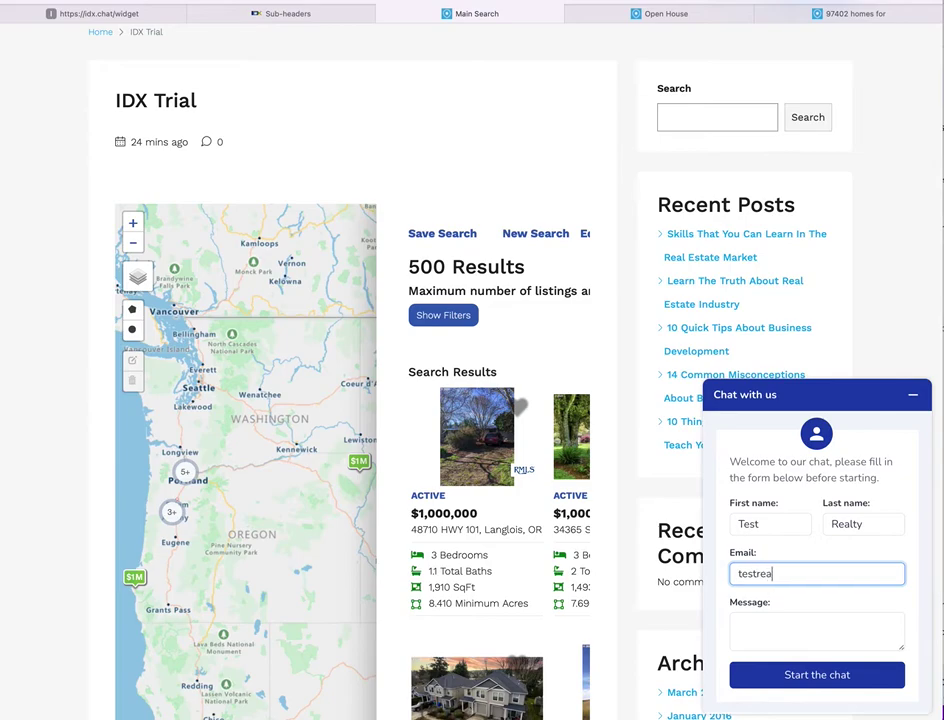
pyautogui.press('Tab')
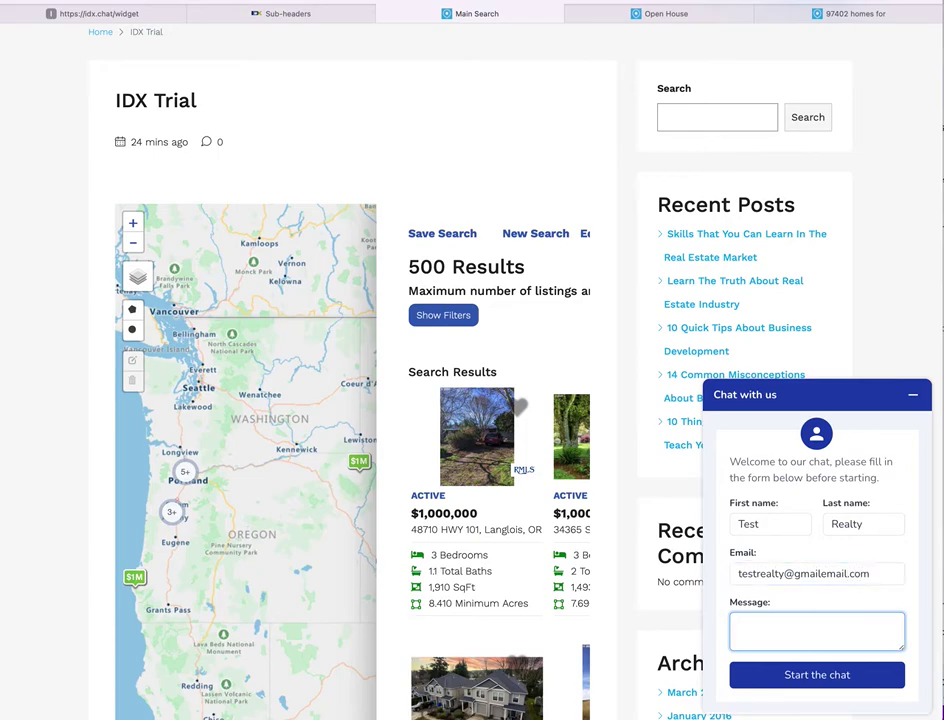
pyautogui.write('Can you guys help with a ho')
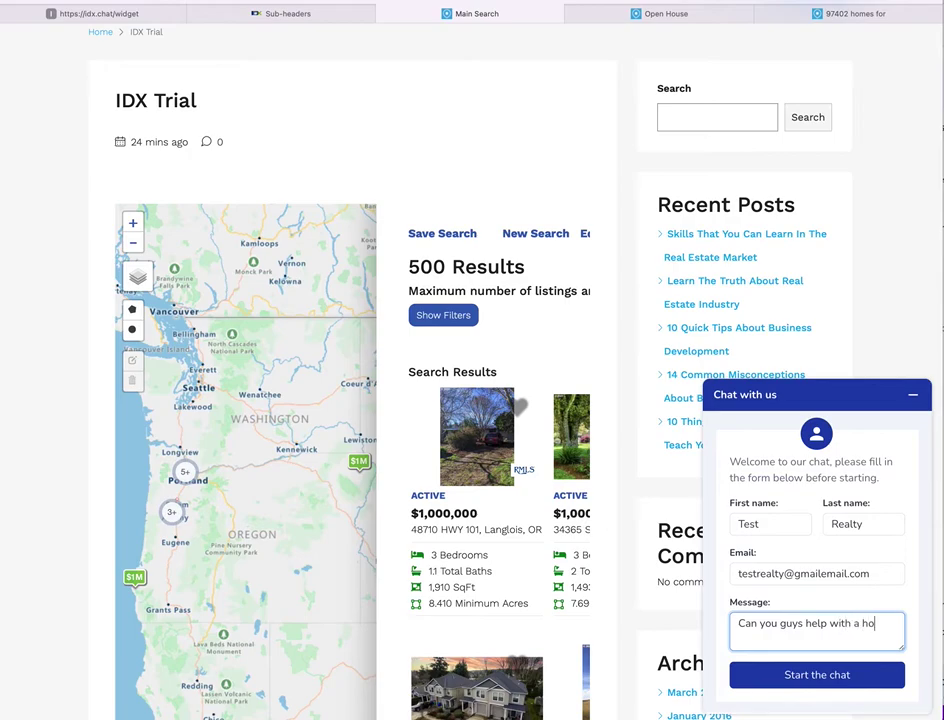
pyautogui.write('use that I am looking at?')
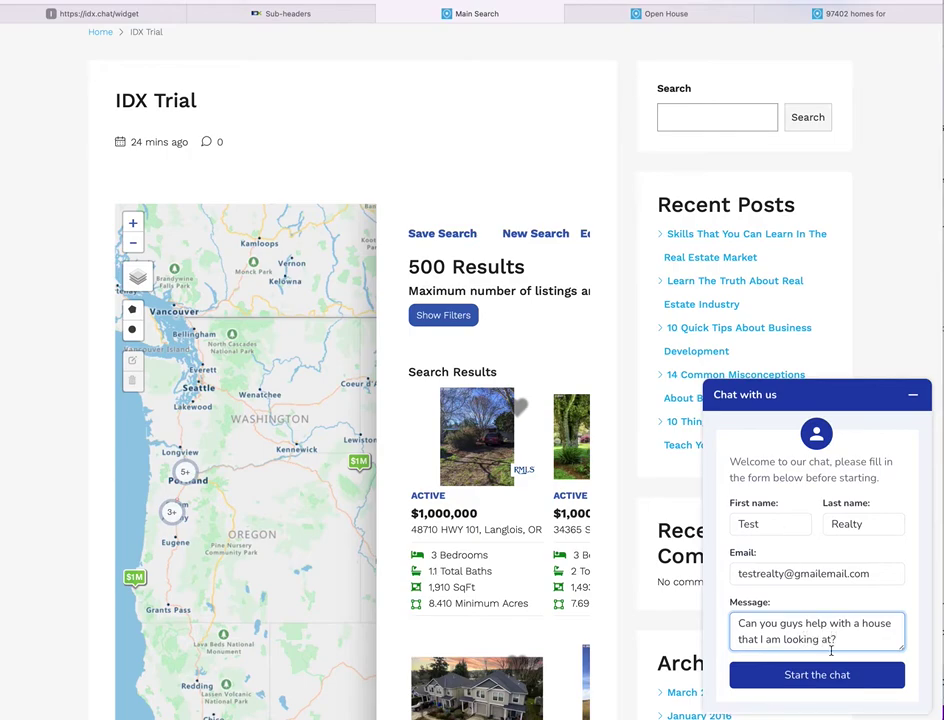
# - Copy an existing lead's e-mail address from IDX Broker's Manage Leads list
pyautogui.click(98, 14)
pyautogui.click(272, 14)
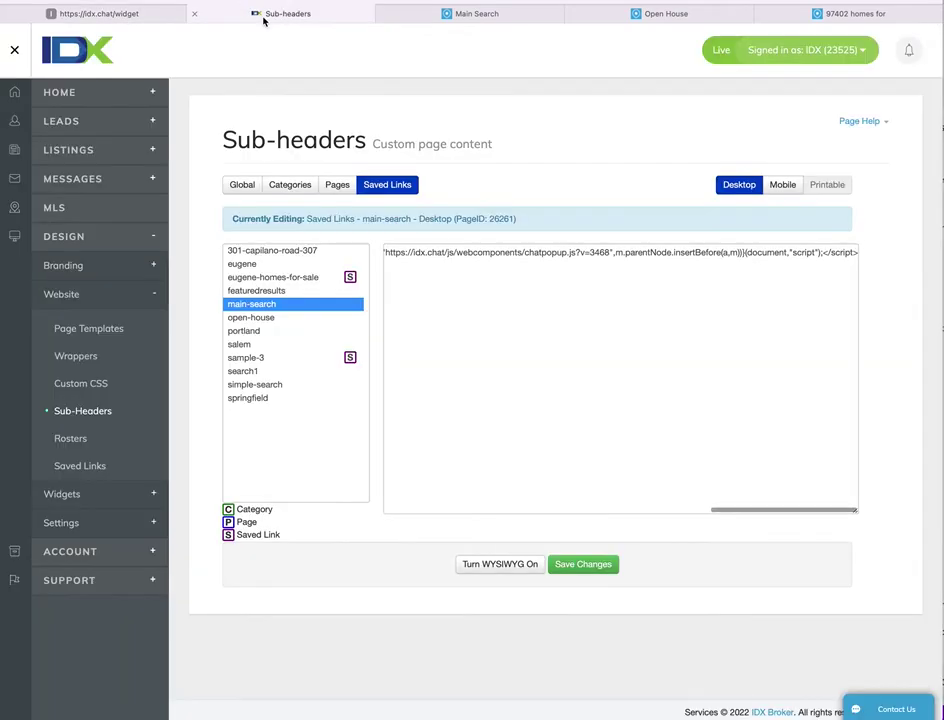
pyautogui.click(99, 124)
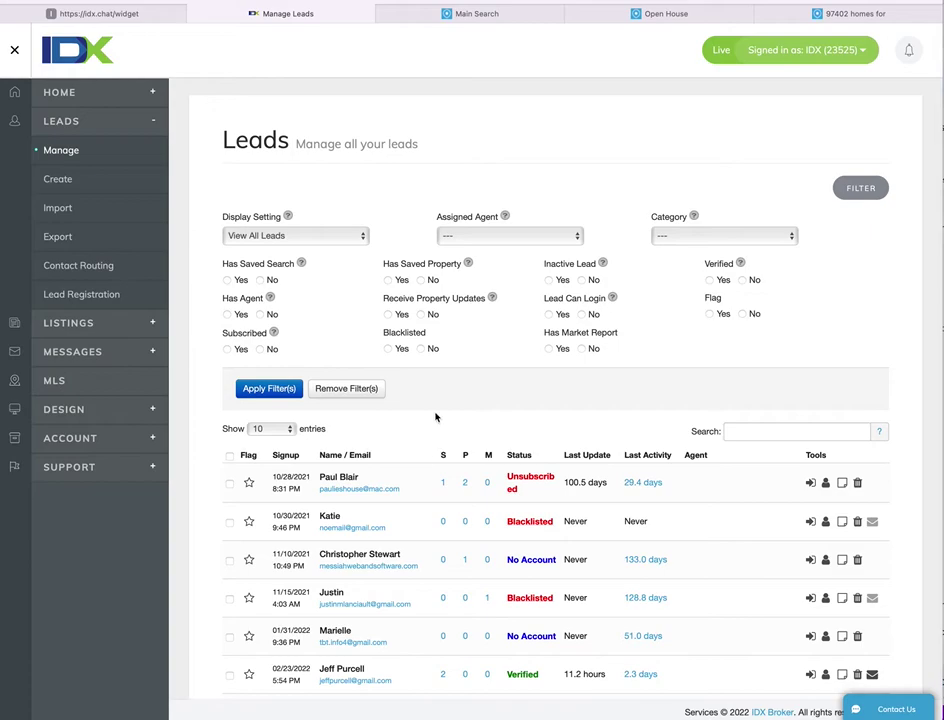
pyautogui.scroll(-3, 435, 417)
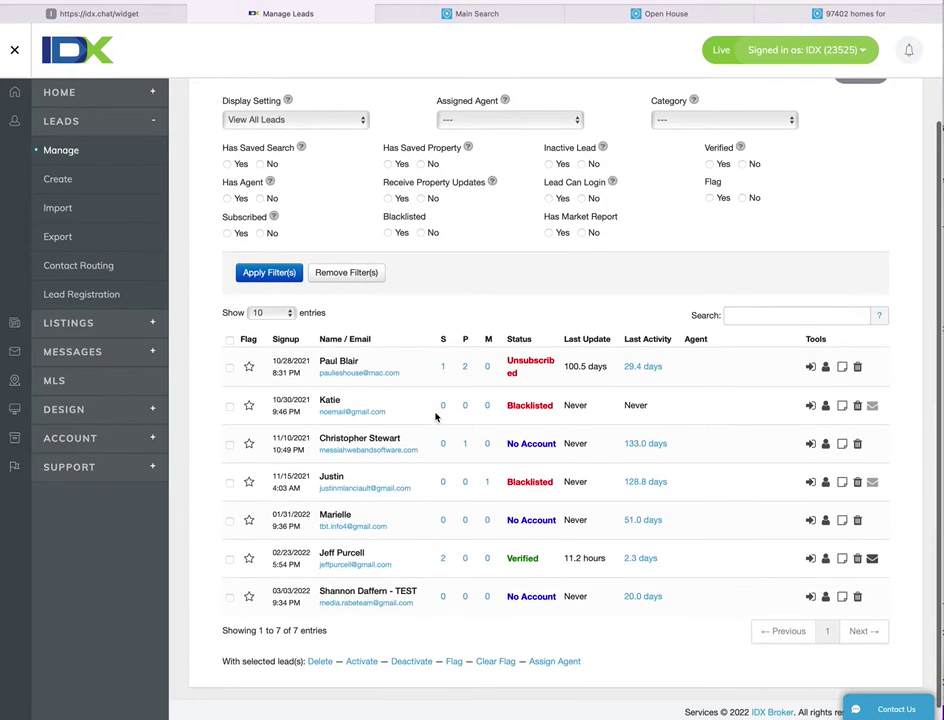
pyautogui.scroll(-1, 435, 417)
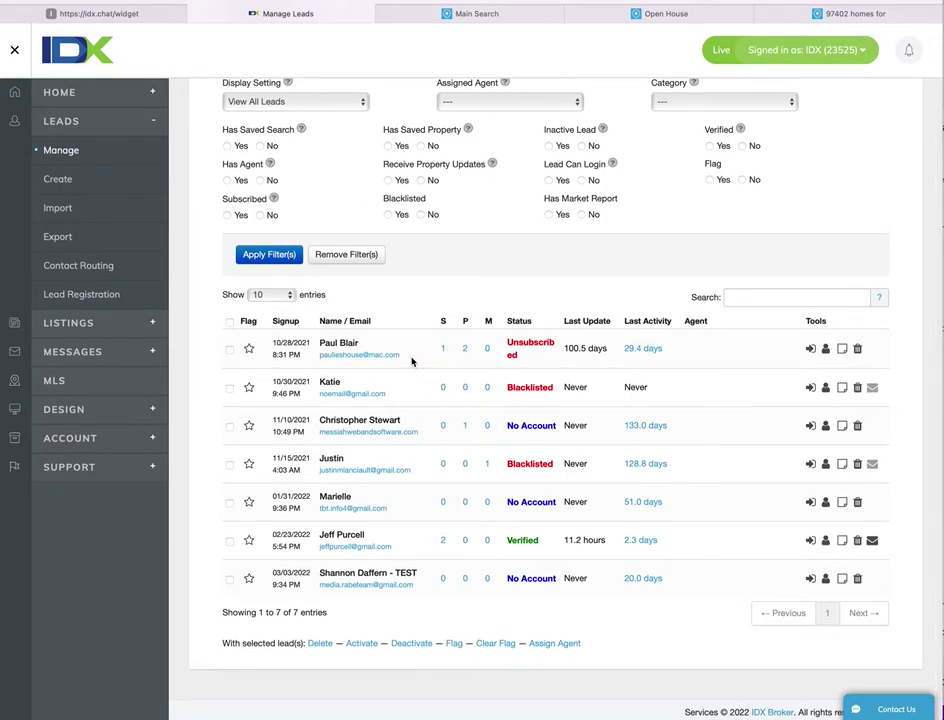
pyautogui.moveTo(400, 355); pyautogui.dragTo(321, 356)
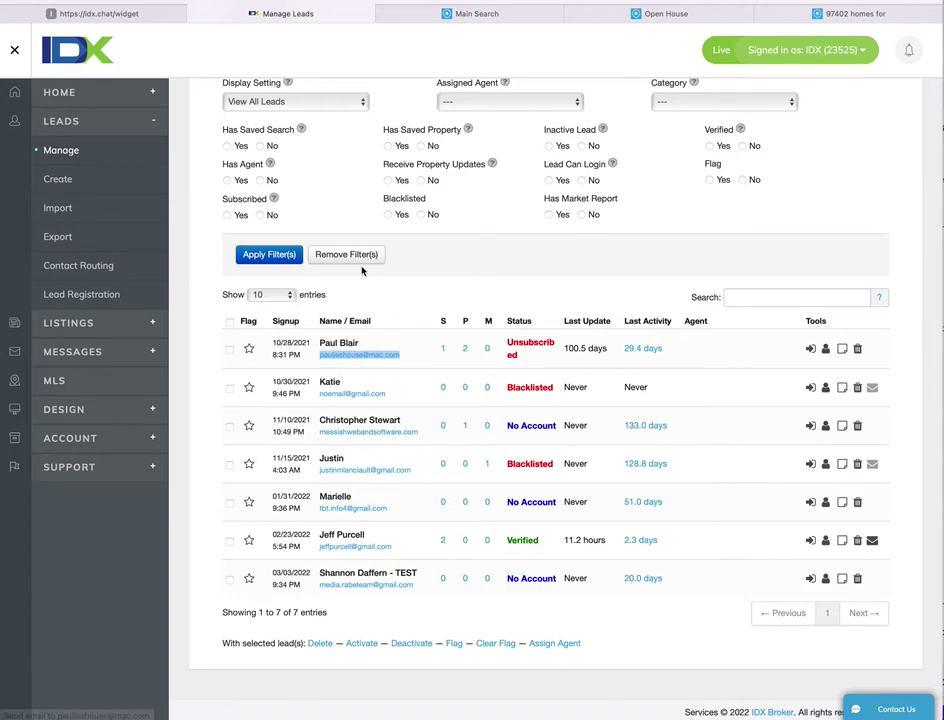
pyautogui.click(121, 17)
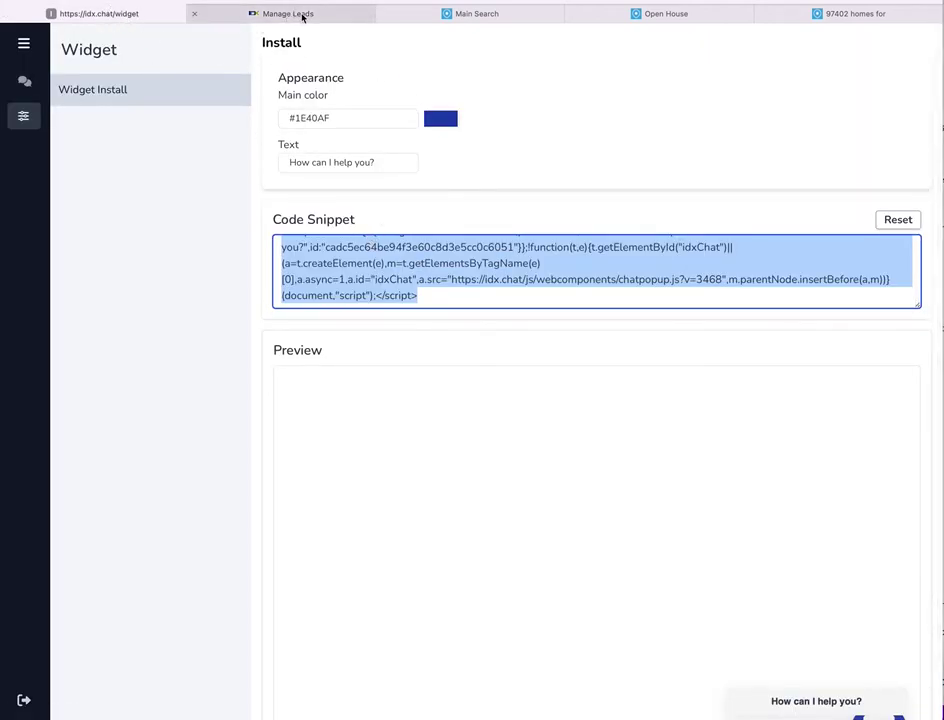
# - Replace the chat form's e-mail with the existing lead's address and start the chat
pyautogui.click(485, 13)
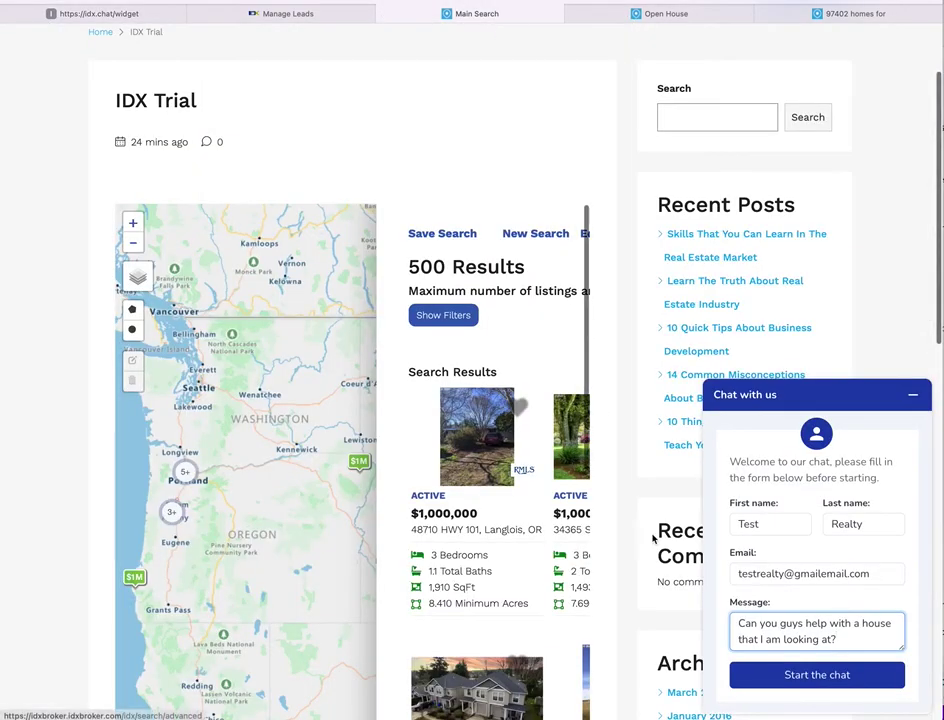
pyautogui.doubleClick(791, 573)
pyautogui.hotkey('ctrl', 'a')
pyautogui.hotkey('ctrl', 'v')
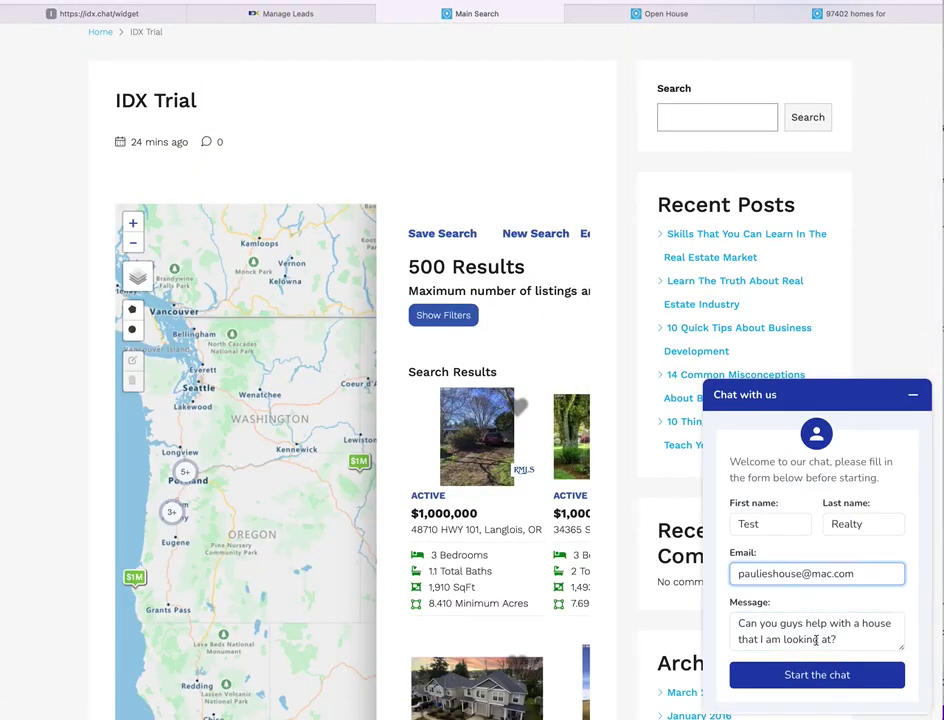
pyautogui.click(817, 676)
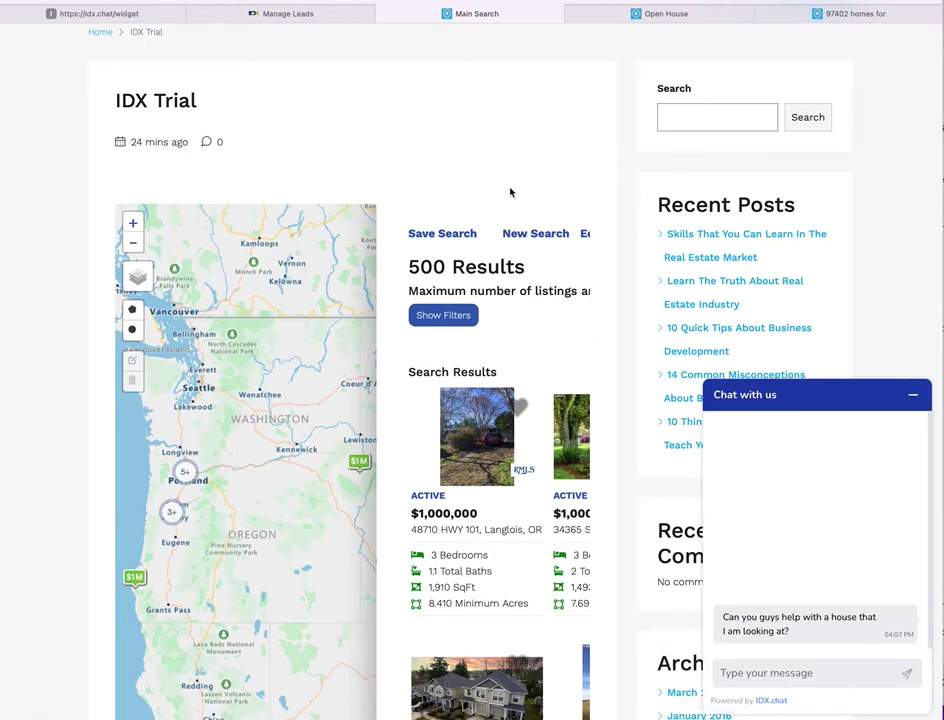
# - Open the new lead's conversation in IDX Chat and cross-check it against IDX Broker's Manage Leads list
pyautogui.click(136, 14)
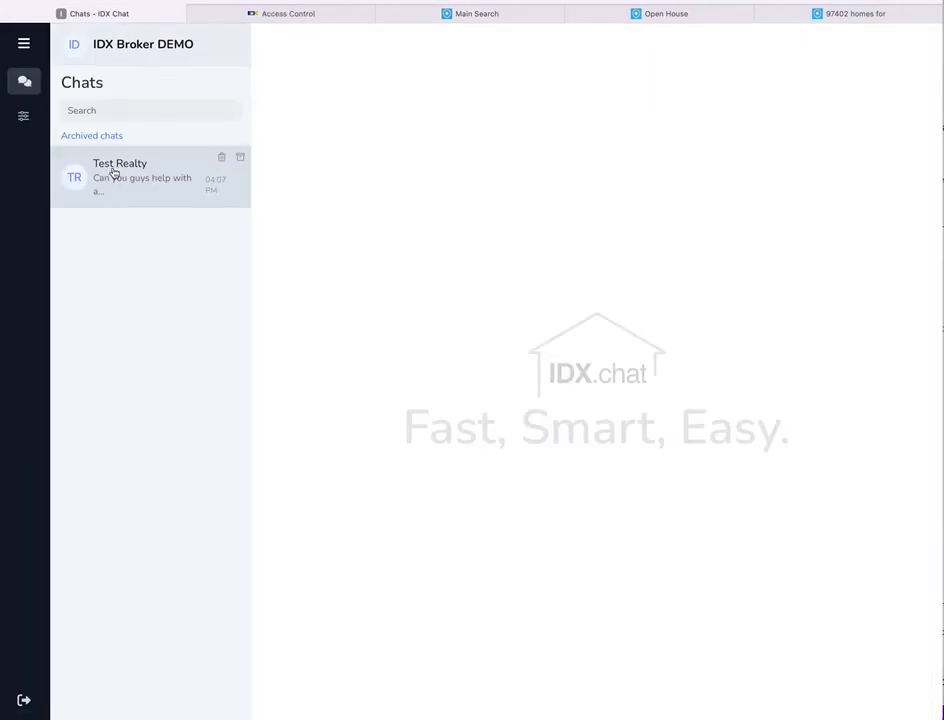
pyautogui.click(118, 172)
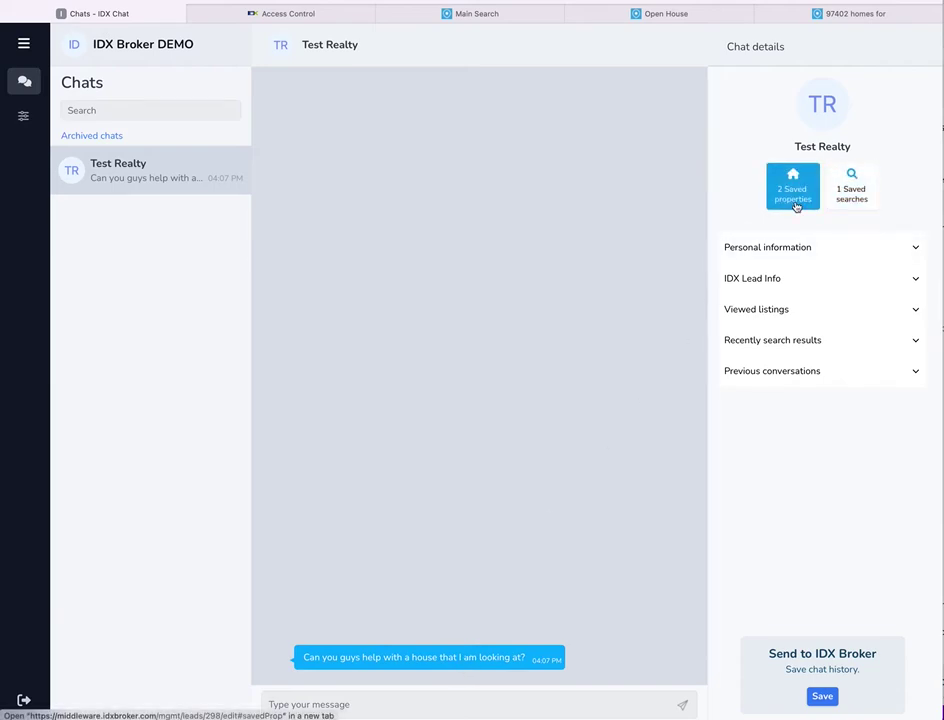
pyautogui.click(303, 15)
pyautogui.click(92, 210)
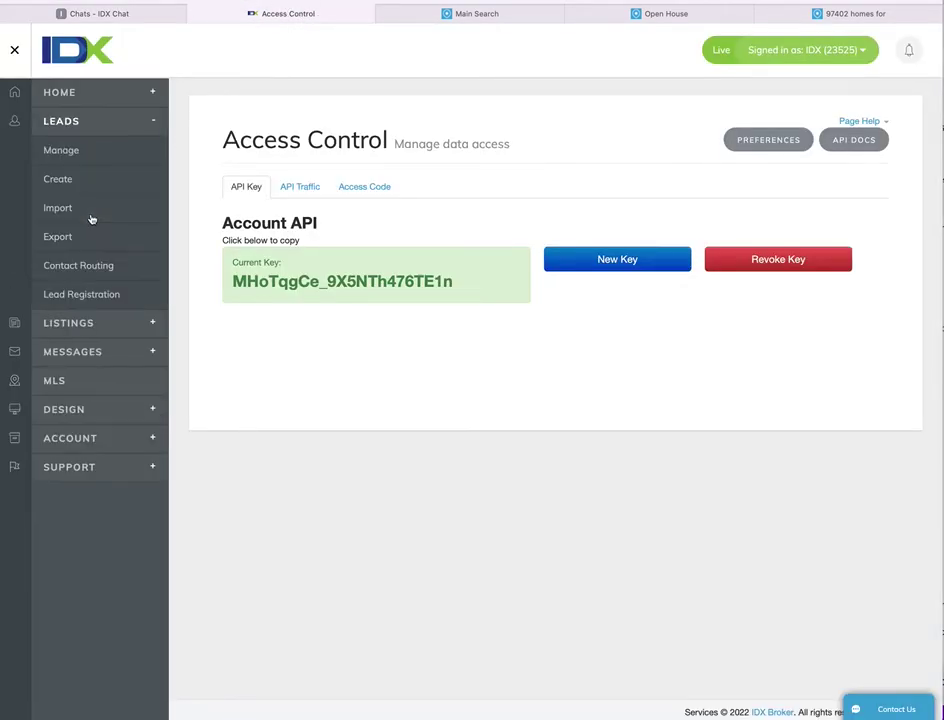
pyautogui.click(81, 155)
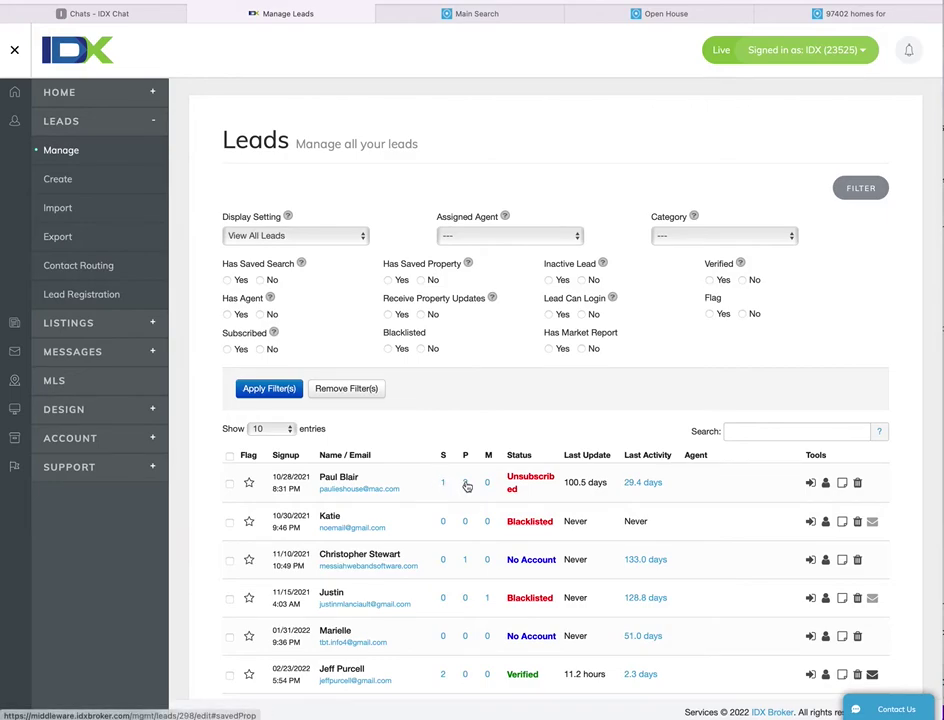
pyautogui.click(124, 14)
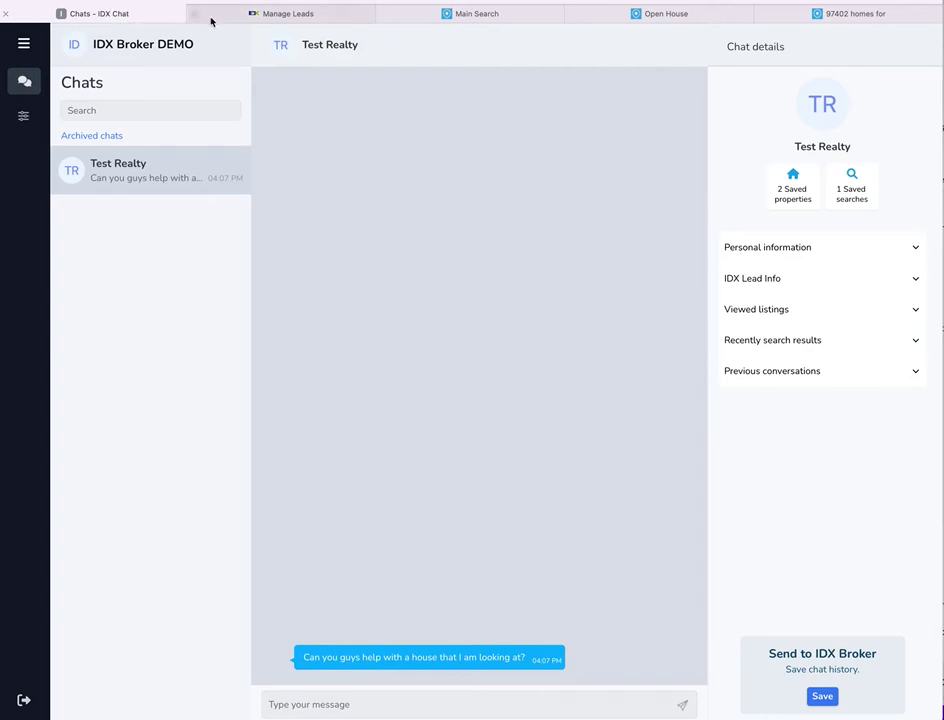
pyautogui.click(276, 17)
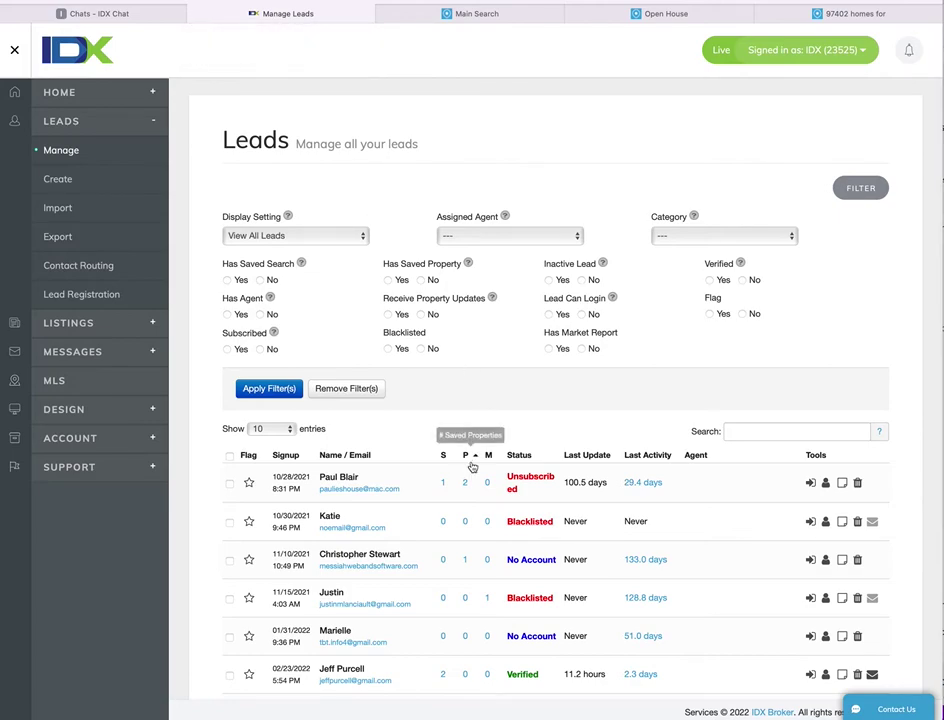
pyautogui.click(133, 16)
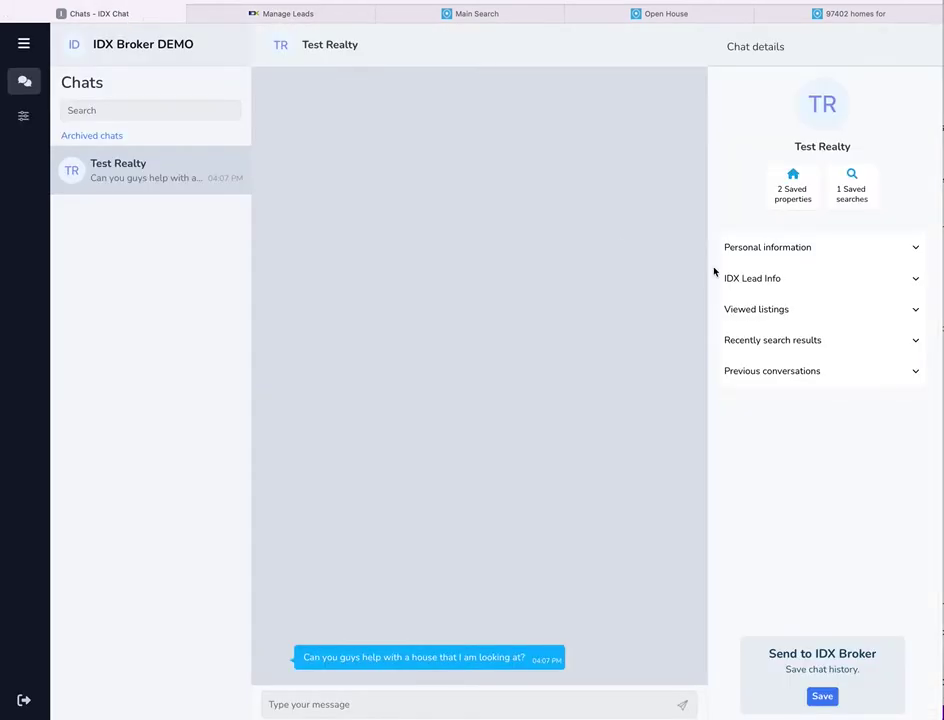
# - Browse the lead's personal info, viewed listings, recent searches and previous conversations in chat details
pyautogui.click(853, 254)
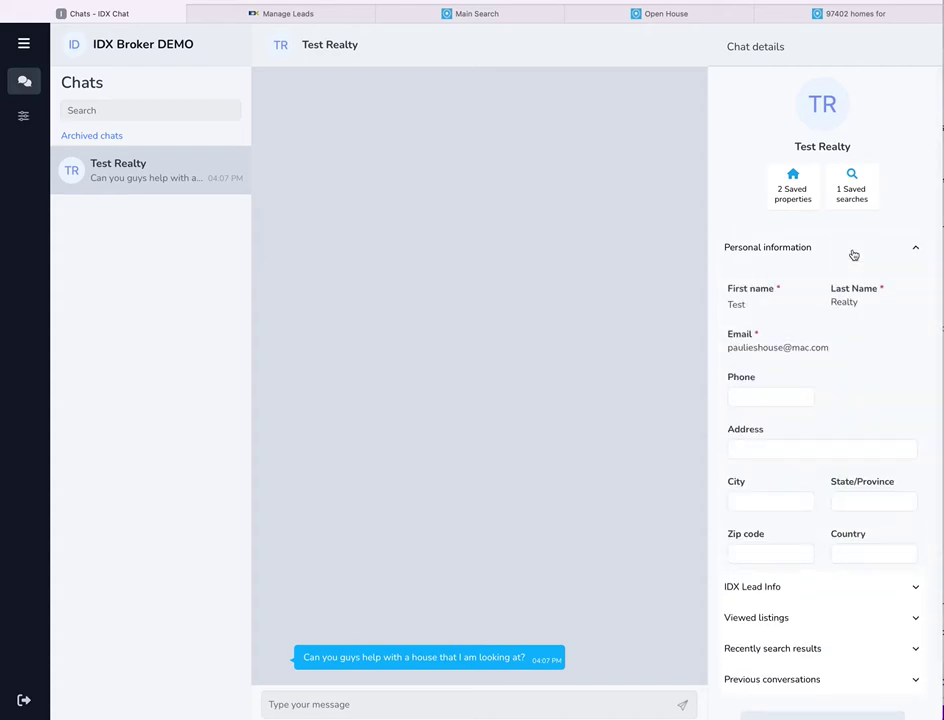
pyautogui.click(853, 251)
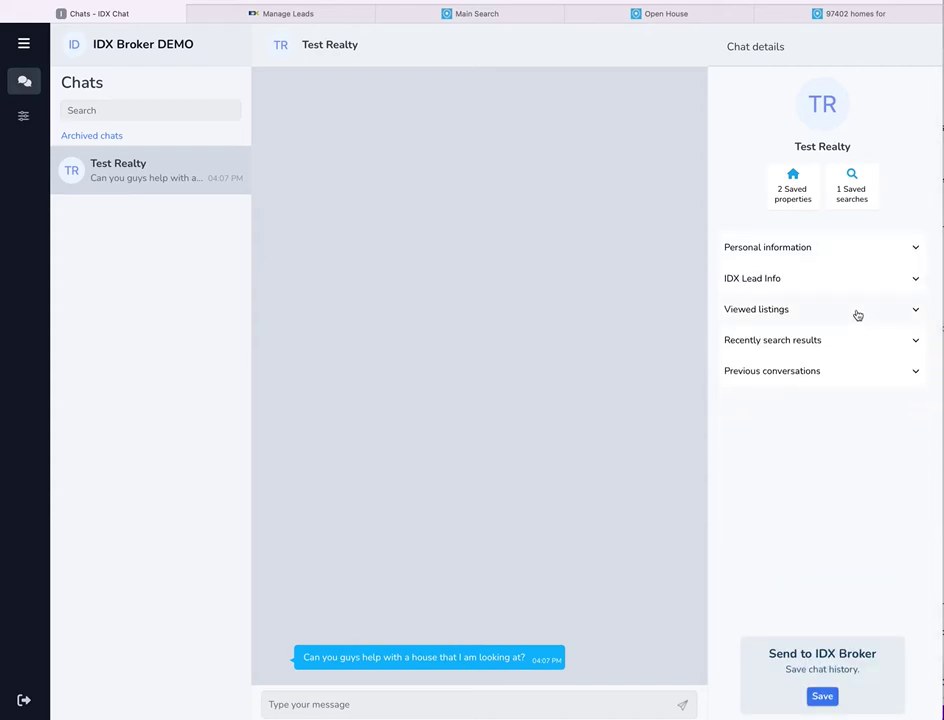
pyautogui.click(857, 312)
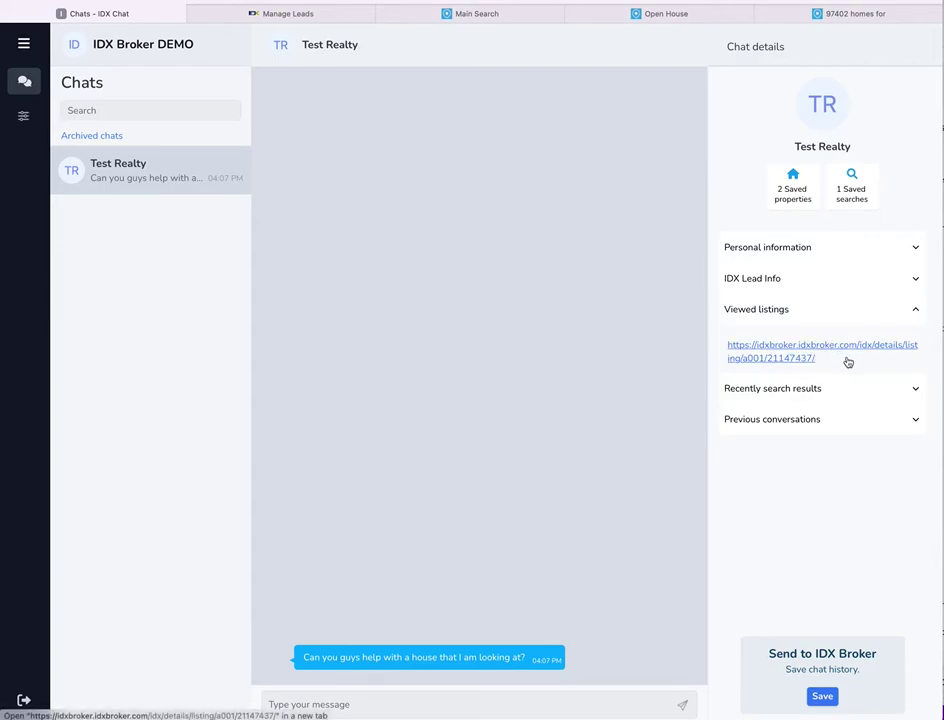
pyautogui.click(916, 391)
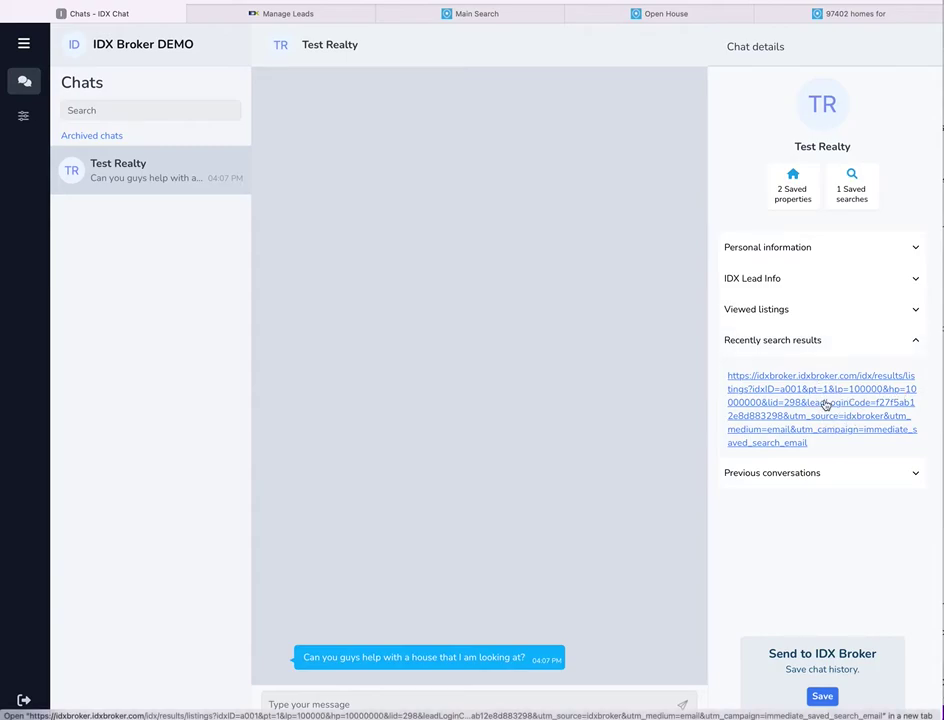
pyautogui.click(914, 473)
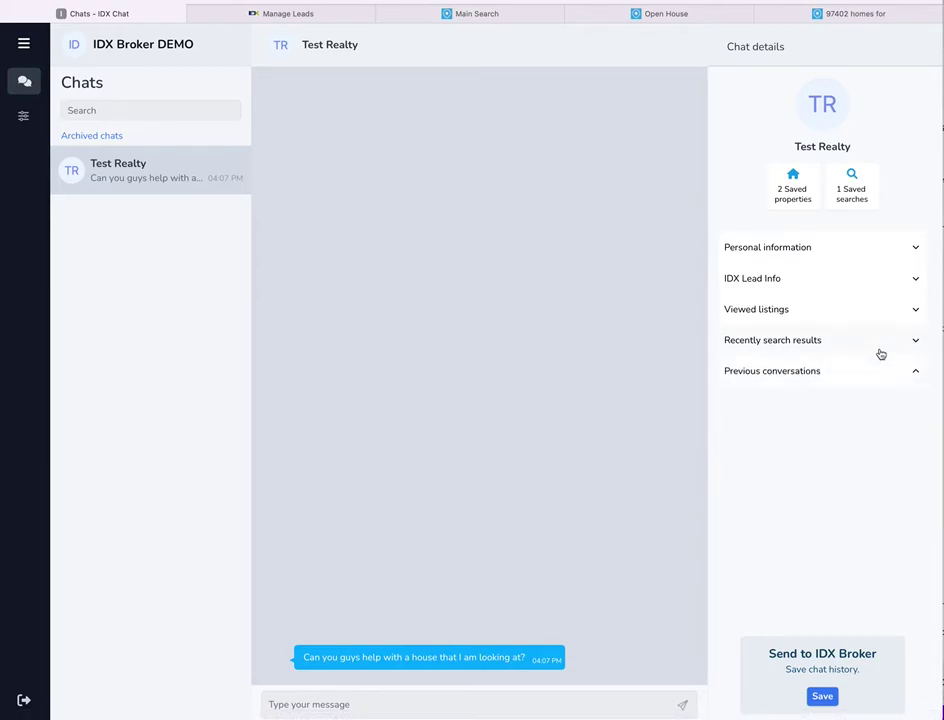
# - Expand IDX Lead Info and select the lead's last login date
pyautogui.click(915, 280)
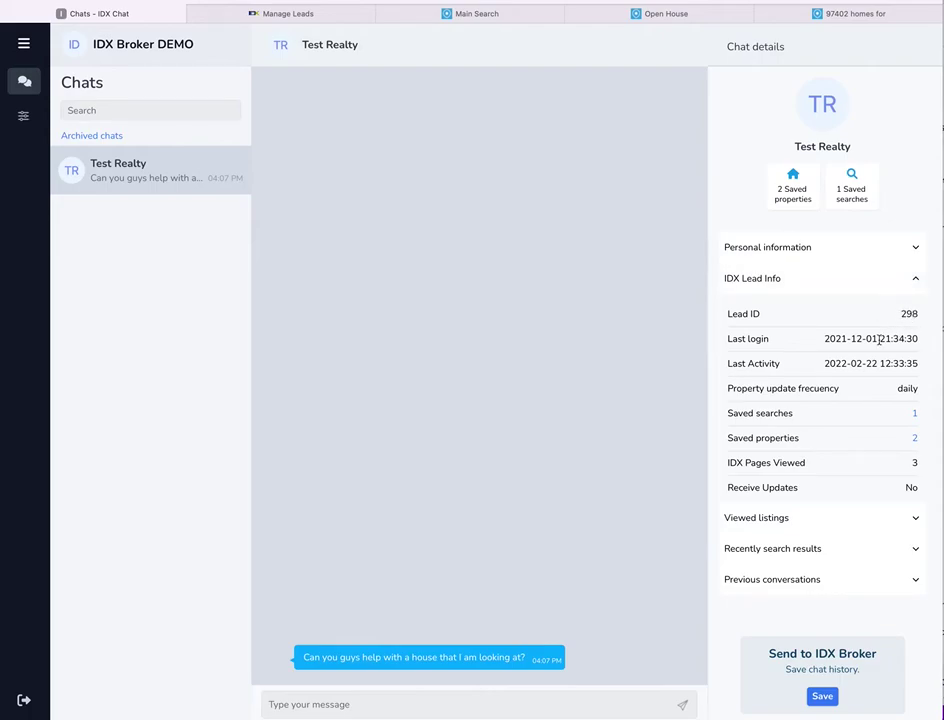
pyautogui.click(831, 339)
pyautogui.moveTo(831, 339); pyautogui.dragTo(933, 343)
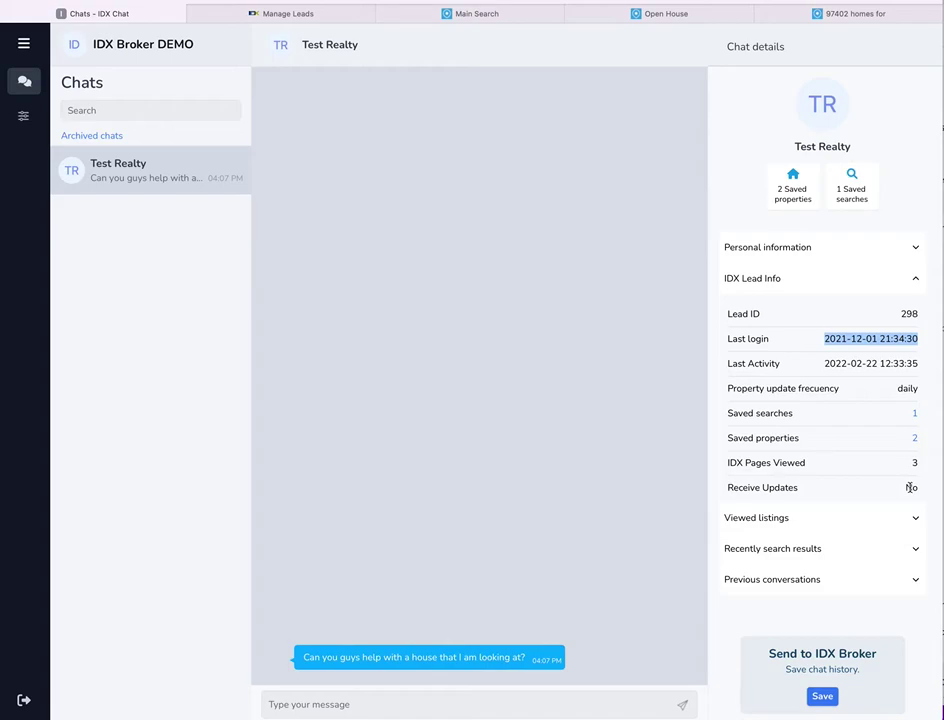
# - Send the lead a greeting that addresses them by first name and asks how they are
pyautogui.click(364, 704)
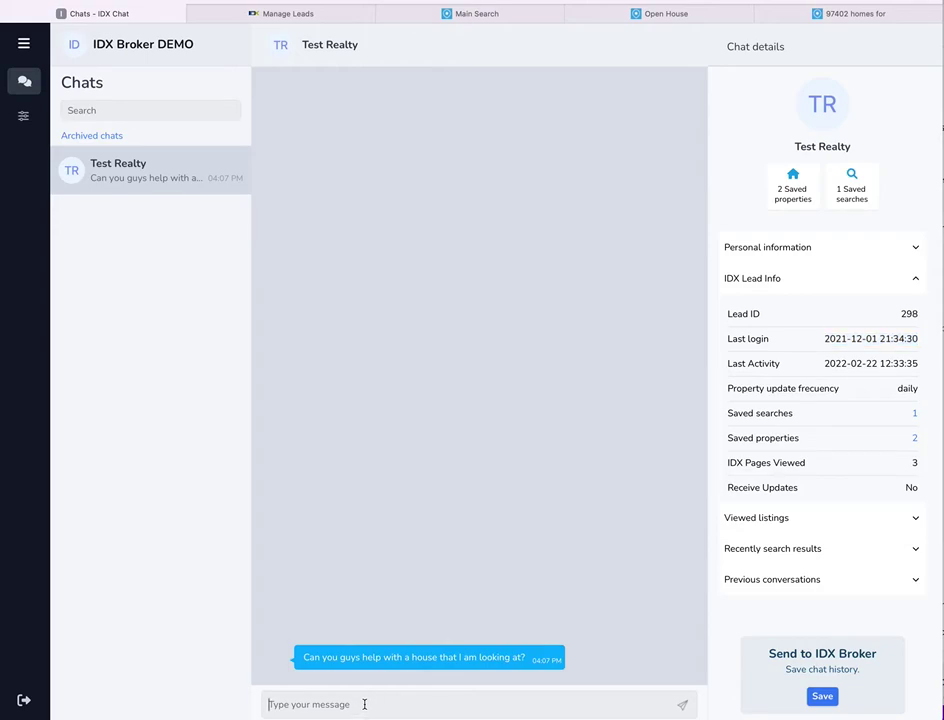
pyautogui.write('Allow')
pyautogui.press('BackSpace')
pyautogui.press('BackSpace')
pyautogui.press('BackSpace')
pyautogui.press('BackSpace')
pyautogui.write('Hee')
pyautogui.press('BackSpace')
pyautogui.press('BackSpace')
pyautogui.press('BackSpace')
pyautogui.write('llo Test, how are you?')
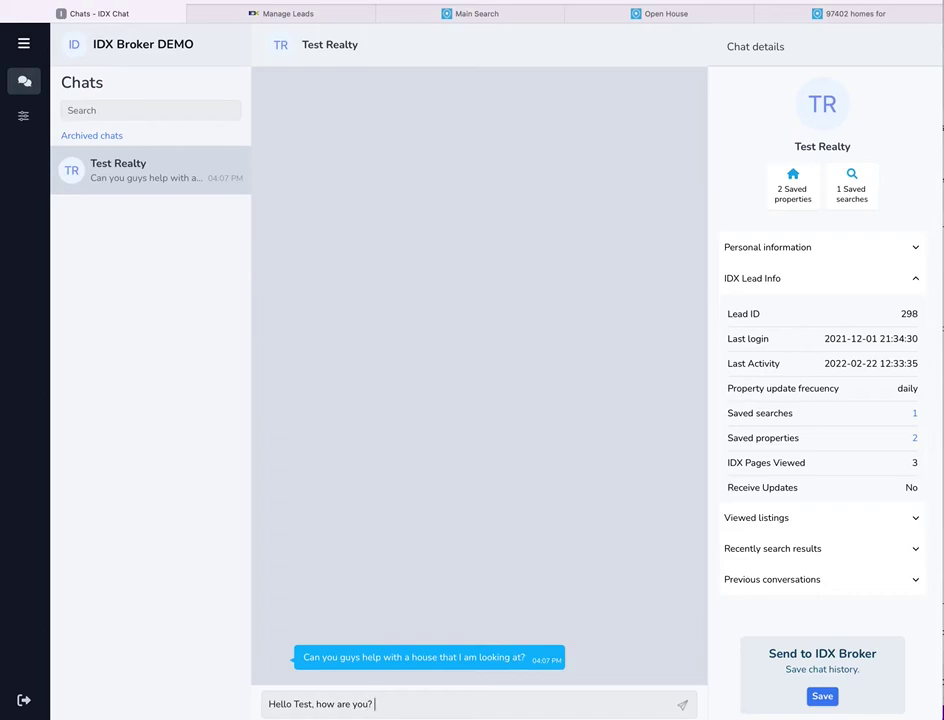
pyautogui.press('Return')
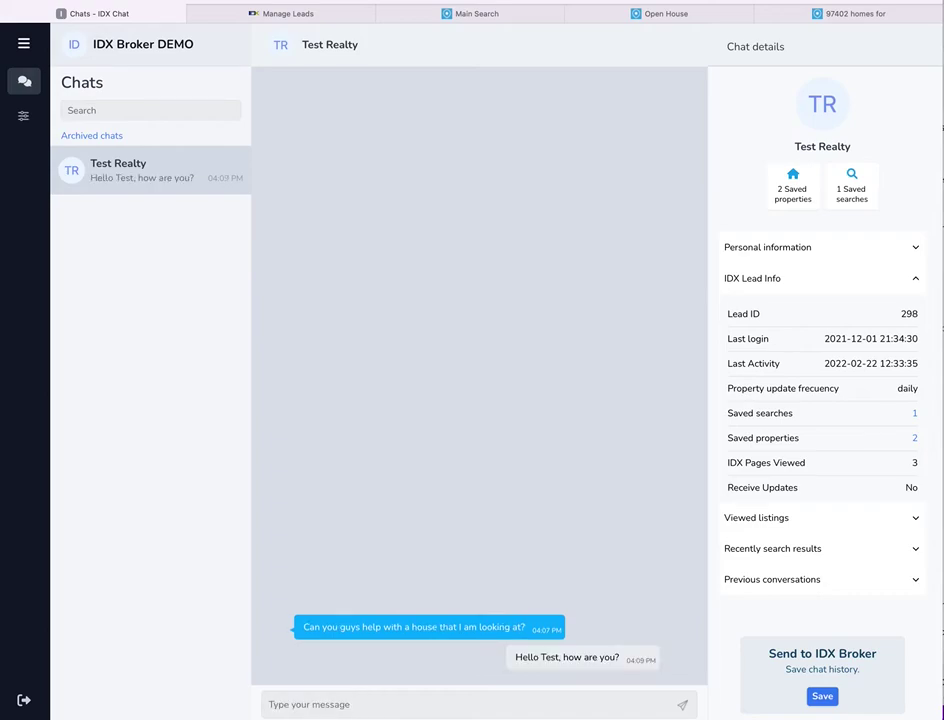
# - As the visitor, send the reply 'Fine.' from the website chat widget, then return to the agent's chat
pyautogui.click(500, 16)
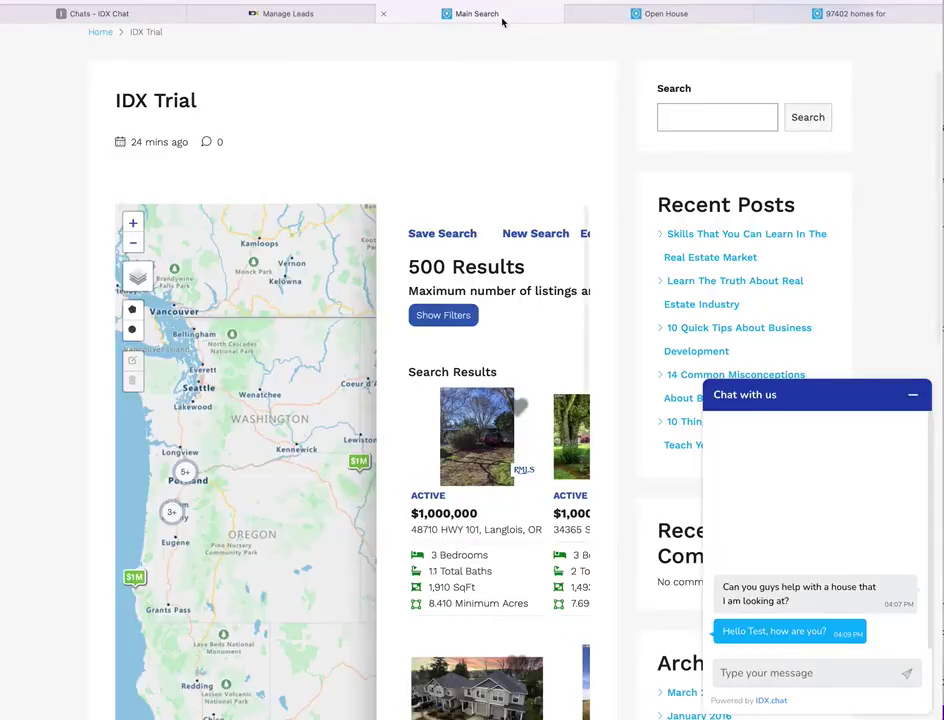
pyautogui.click(727, 672)
pyautogui.write('Fine.')
pyautogui.press('Return')
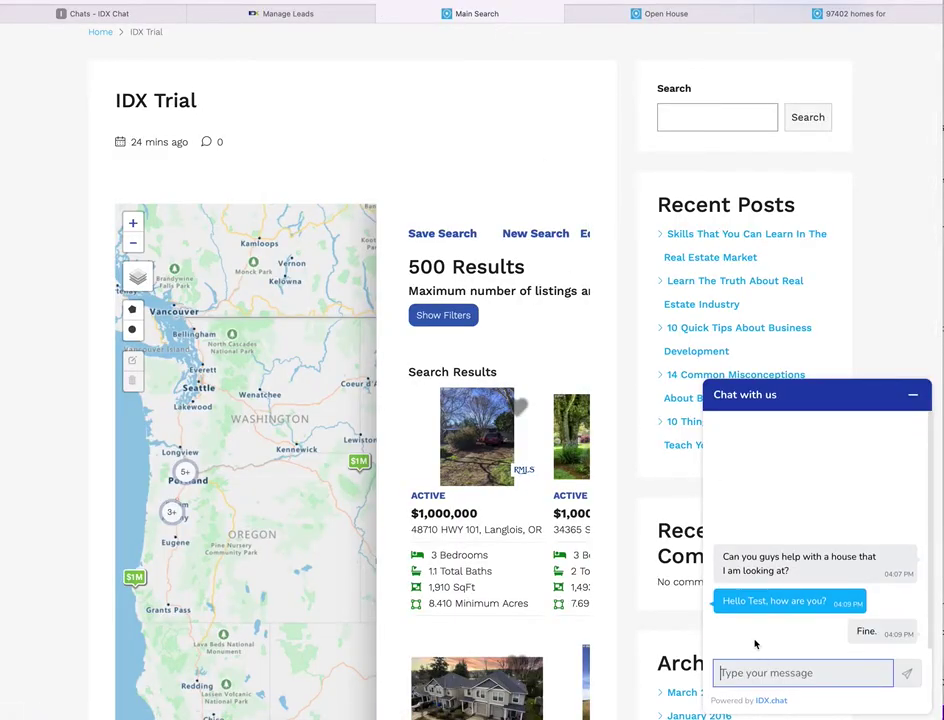
pyautogui.click(131, 15)
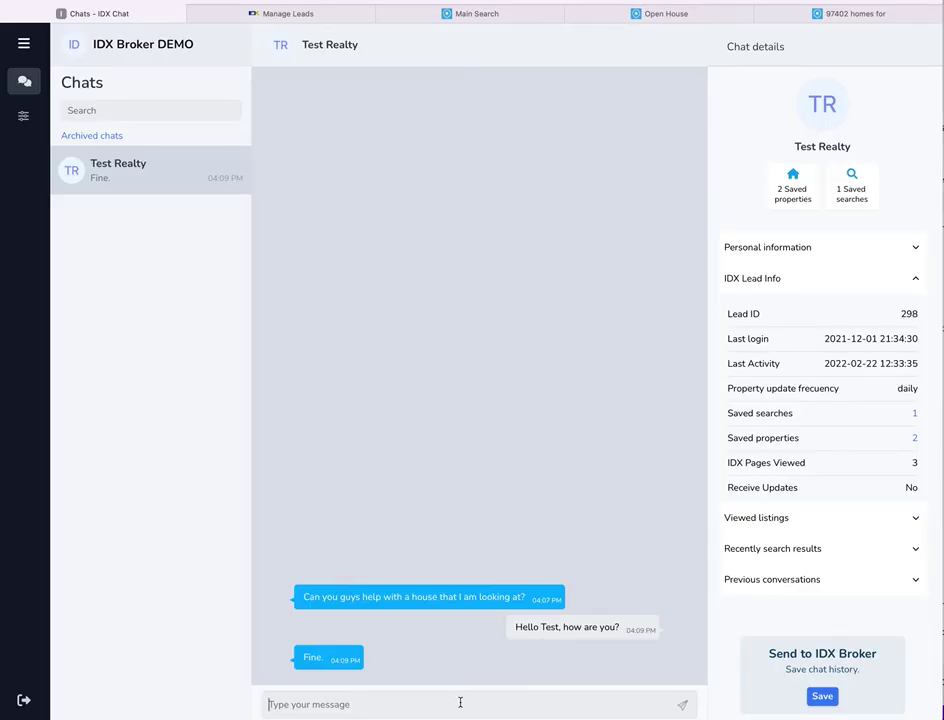
# - Tell the lead their saved search isn't being emailed and ask whether to send updates to them
pyautogui.write('It lok')
pyautogui.press('BackSpace')
pyautogui.press('BackSpace')
pyautogui.write('can')
pyautogui.press('BackSpace')
pyautogui.press('BackSpace')
pyautogui.press('BackSpace')
pyautogui.press('BackSpace')
pyautogui.write('Thanks for sharing your informa')
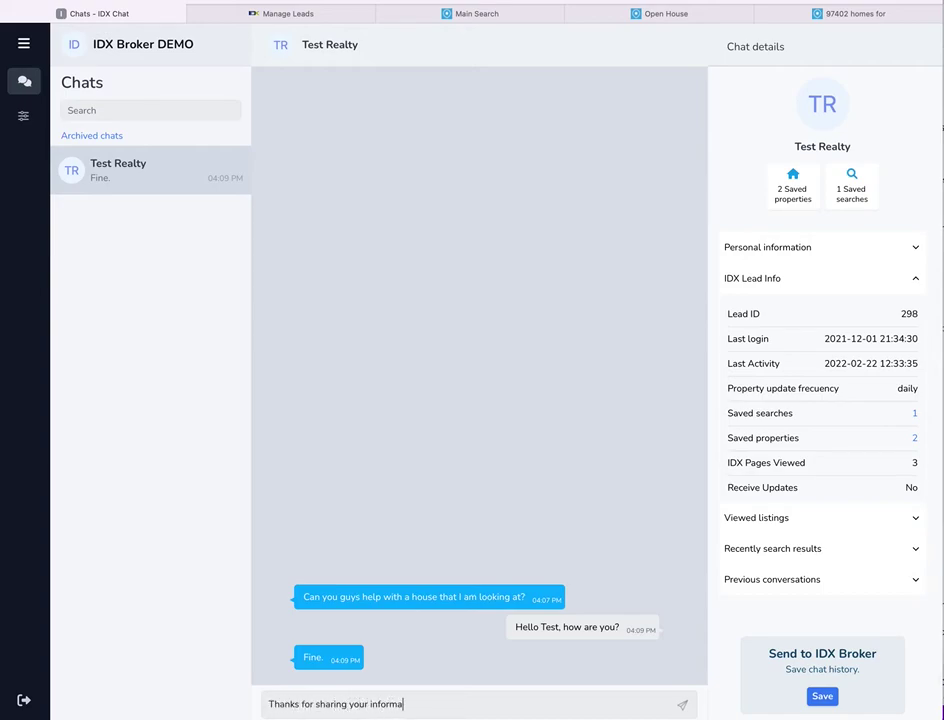
pyautogui.write('tion. It looks like you have a s')
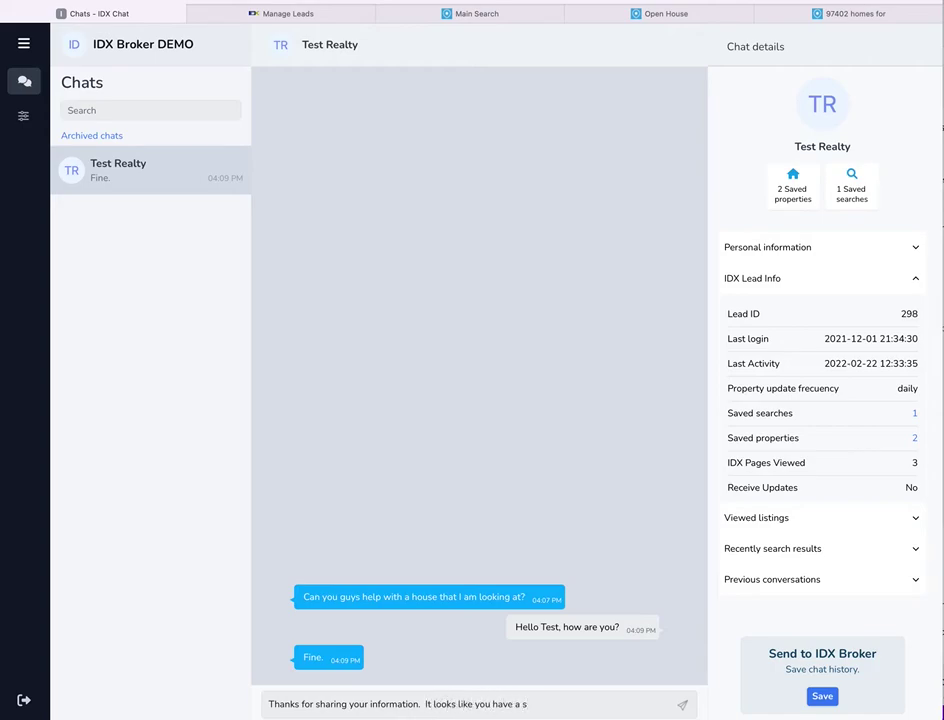
pyautogui.write("aved search that isn't beeing emaile")
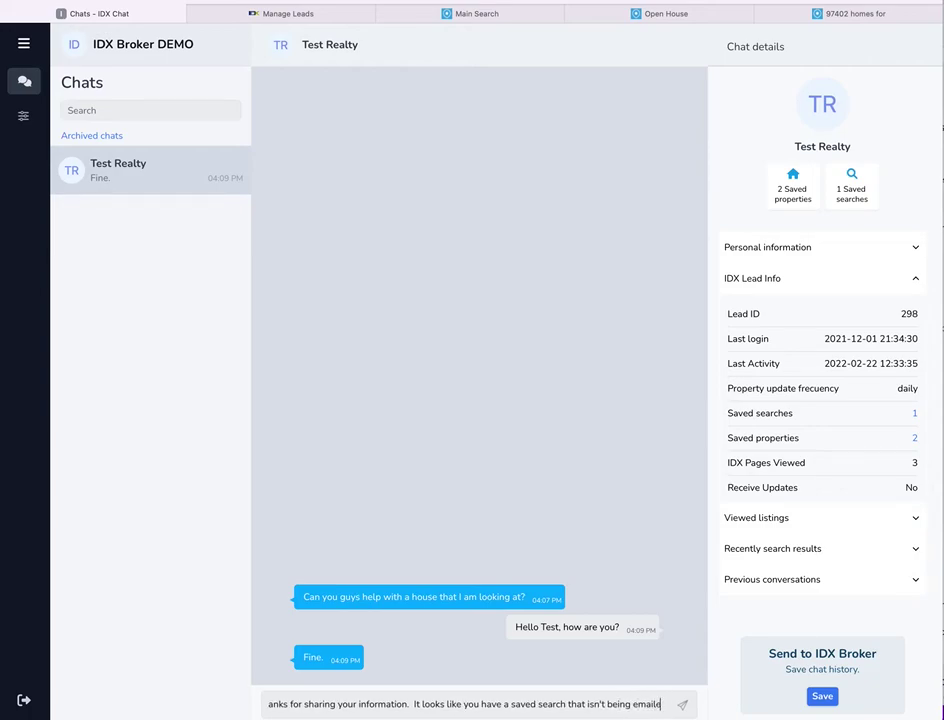
pyautogui.write('d to you. ')
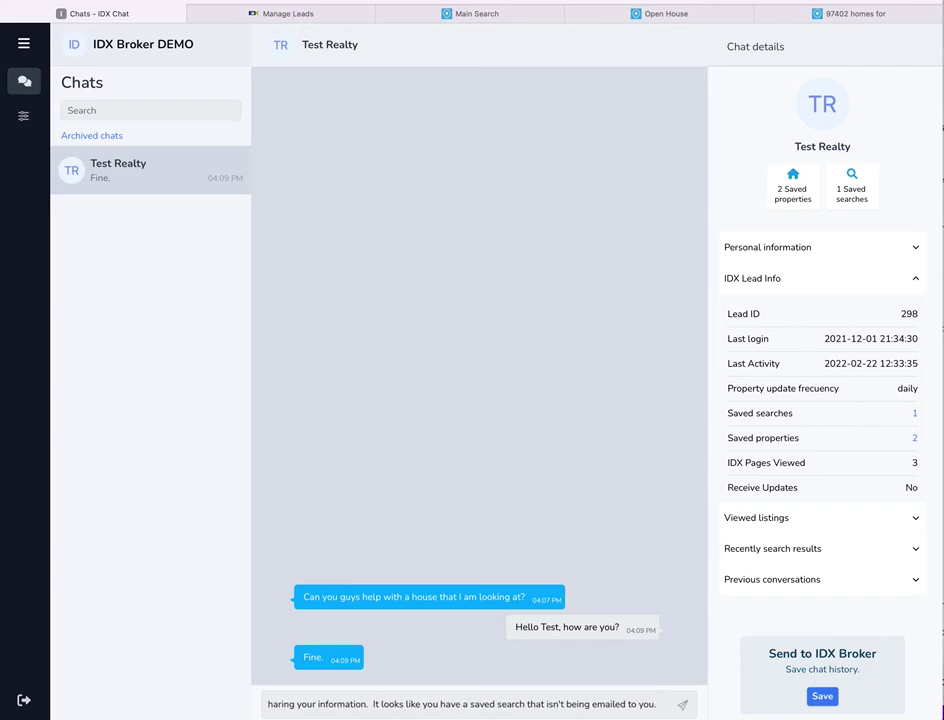
pyautogui.write(' Can I go a')
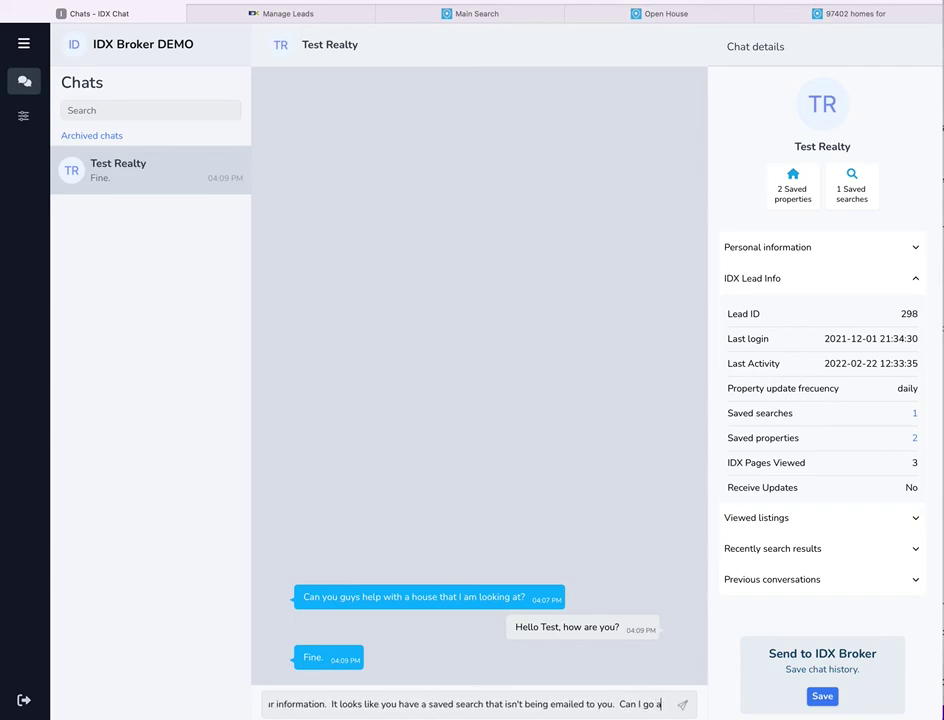
pyautogui.write('head and st')
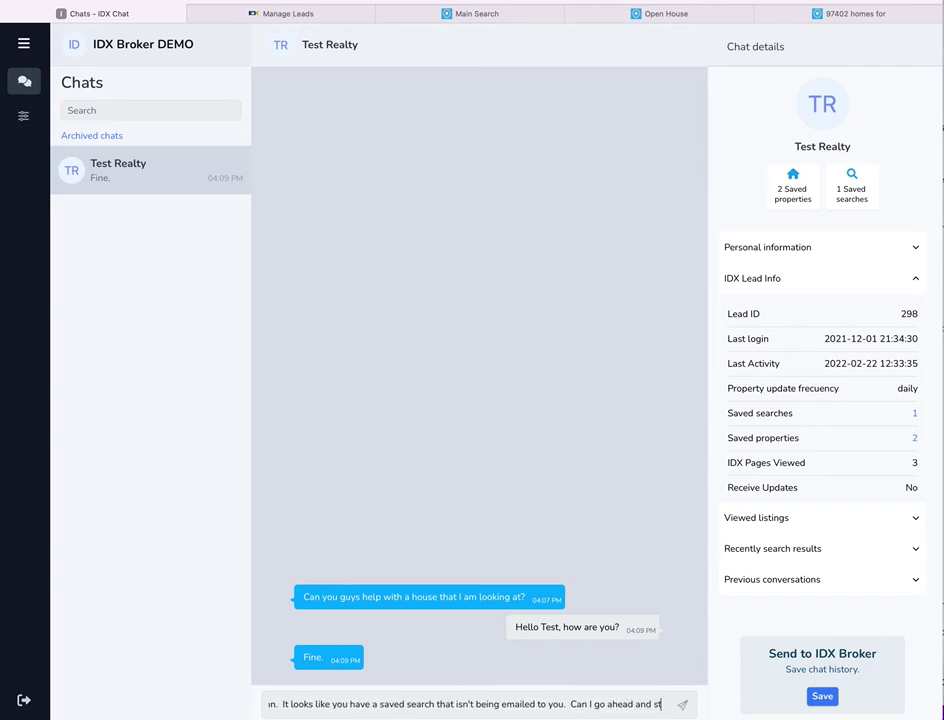
pyautogui.write('art s')
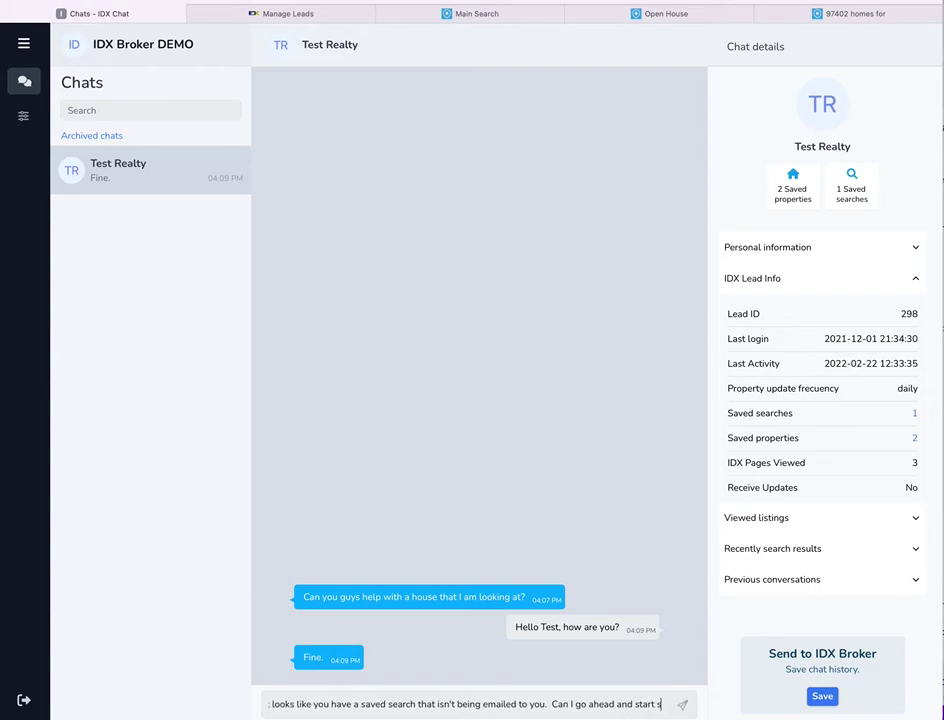
pyautogui.write('ending update s')
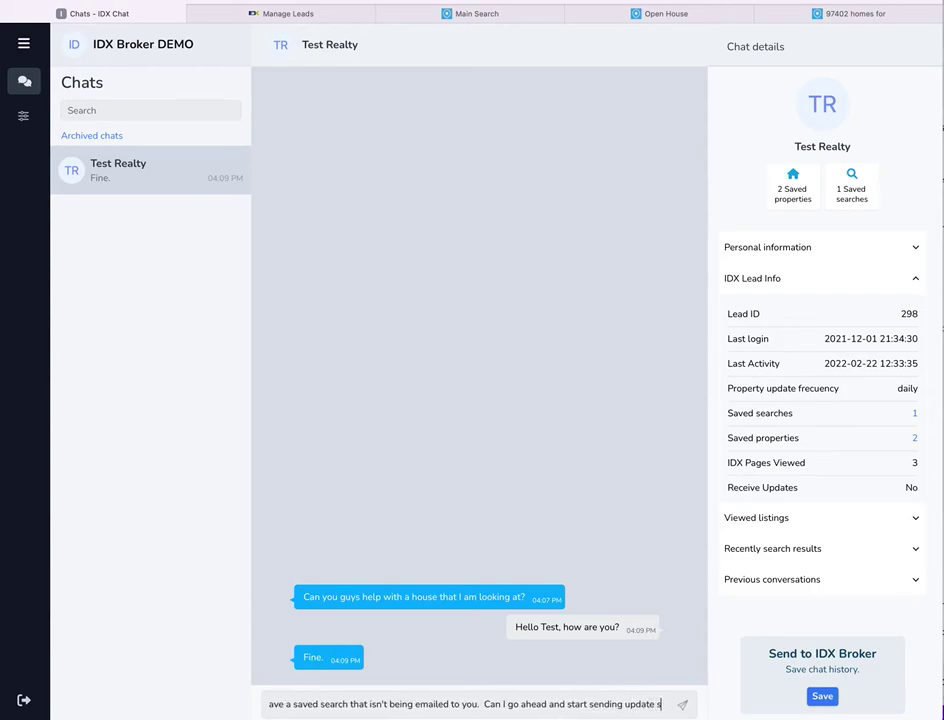
pyautogui.write('o')
pyautogui.press('BackSpace')
pyautogui.press('BackSpace')
pyautogui.write('to y')
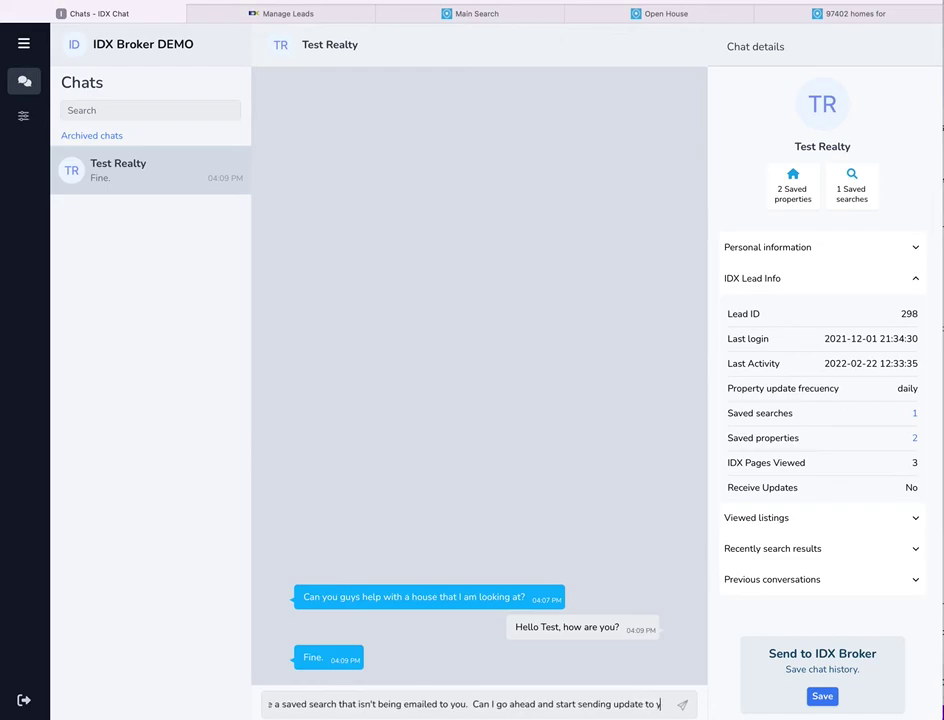
pyautogui.write('ou?')
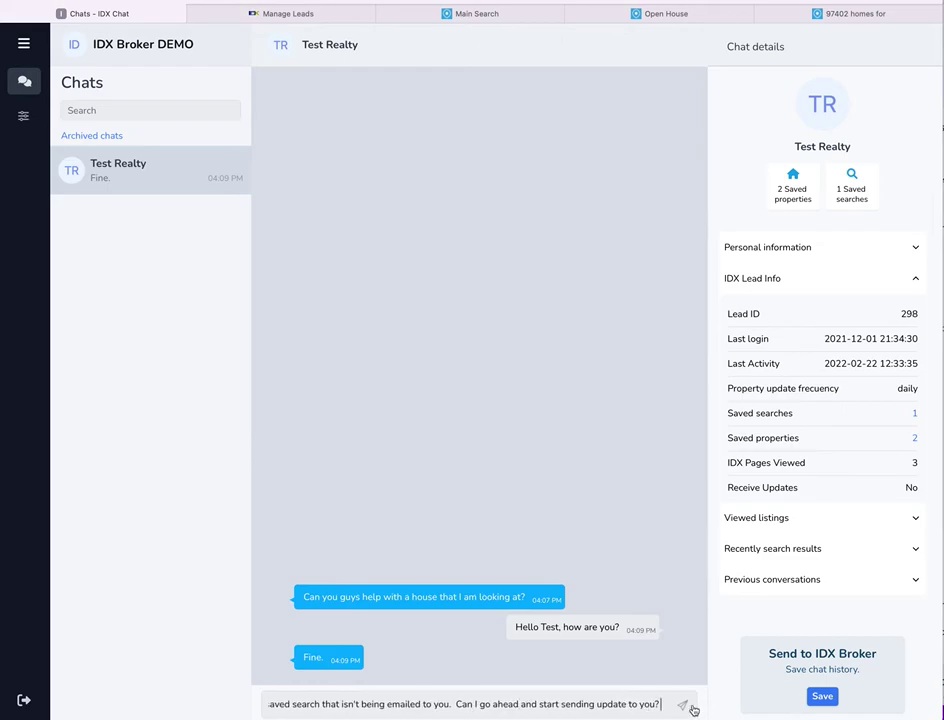
pyautogui.click(685, 706)
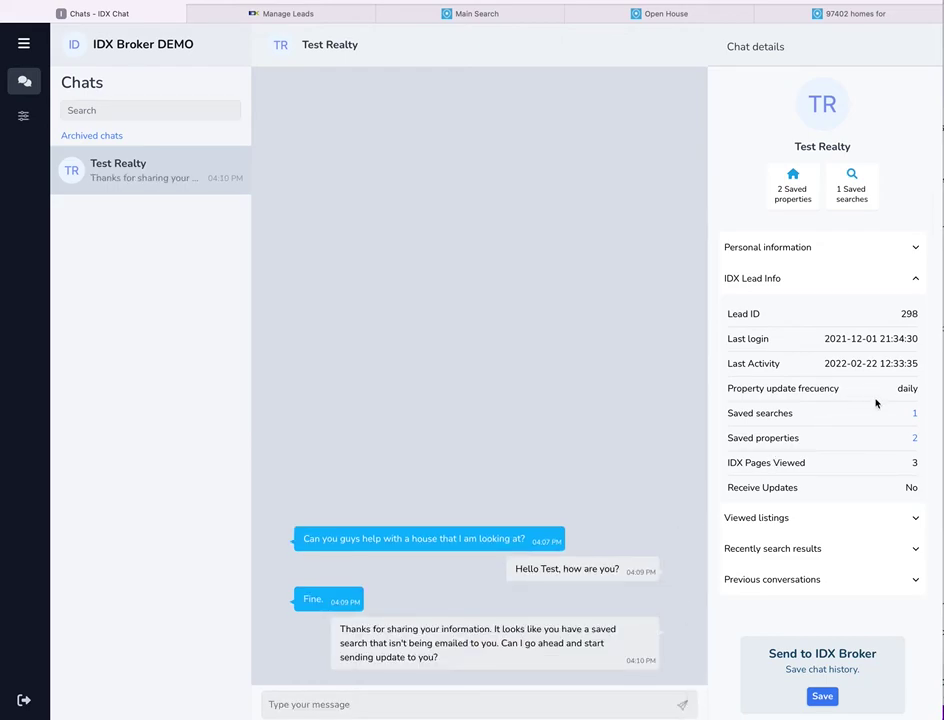
pyautogui.click(915, 418)
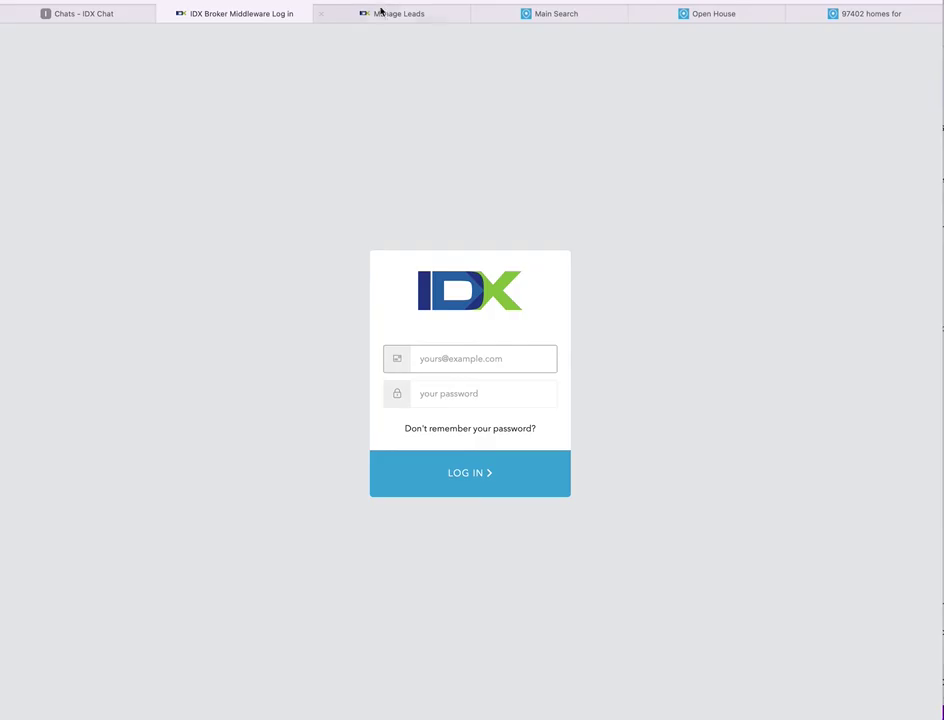
# - Open the lead's saved search for editing from the leads management page
pyautogui.click(380, 13)
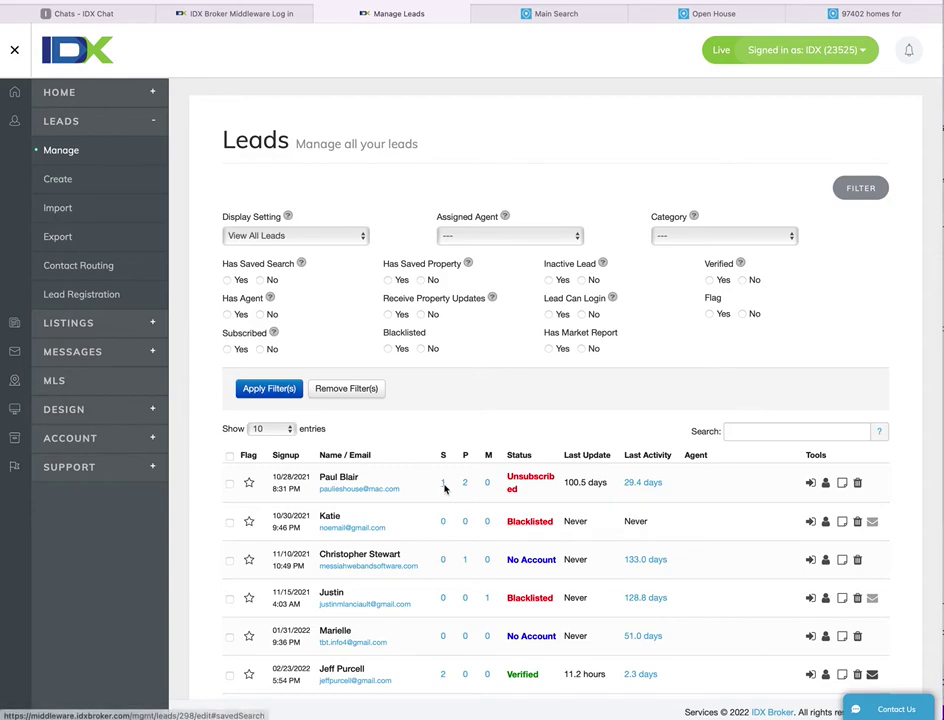
pyautogui.click(444, 485)
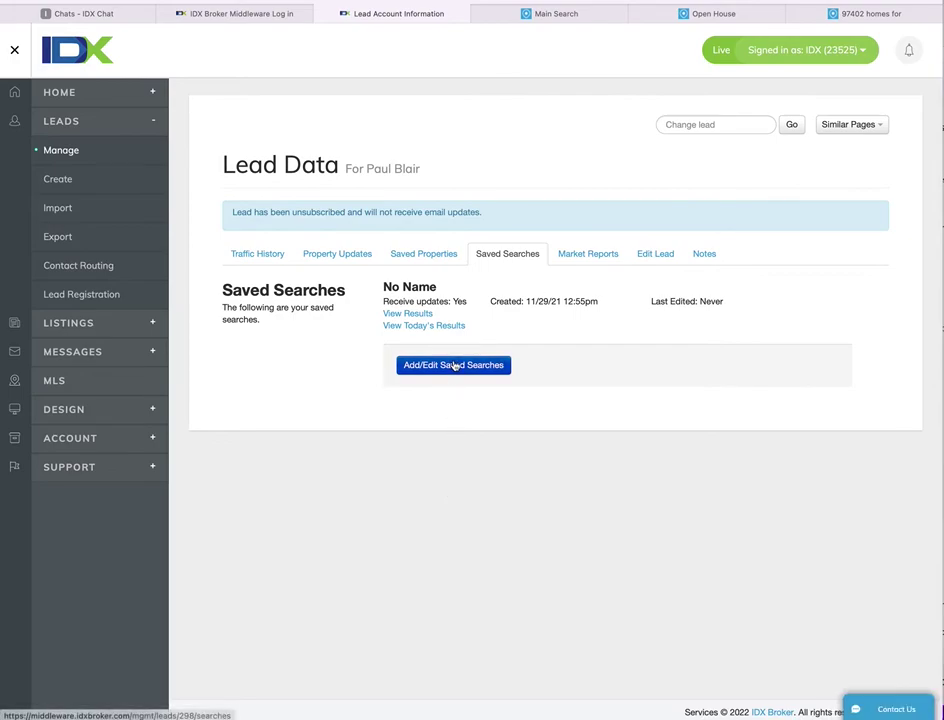
pyautogui.click(455, 366)
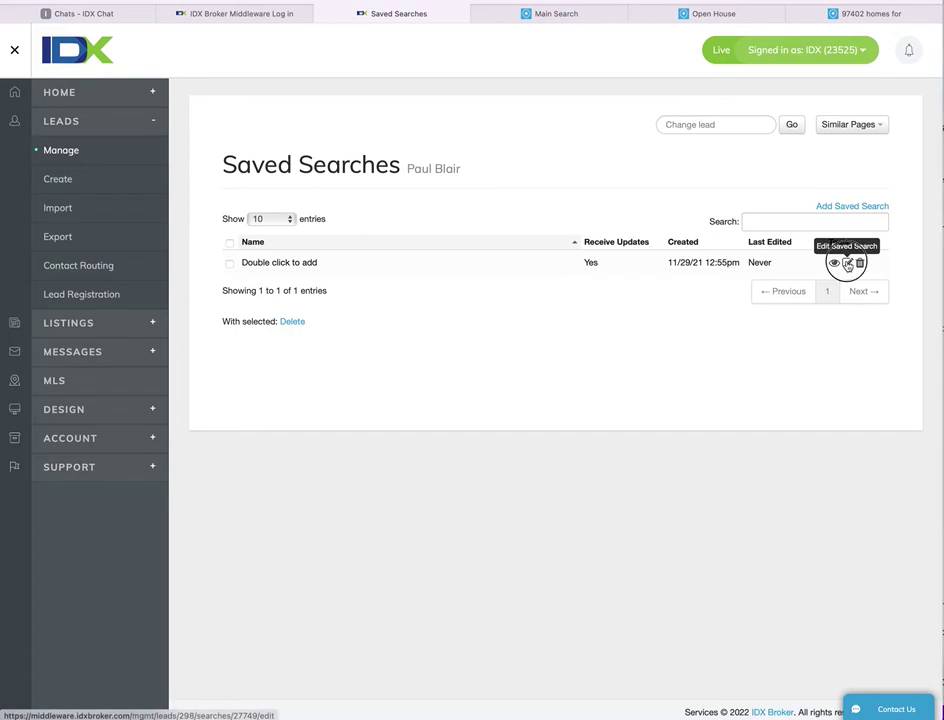
pyautogui.click(847, 262)
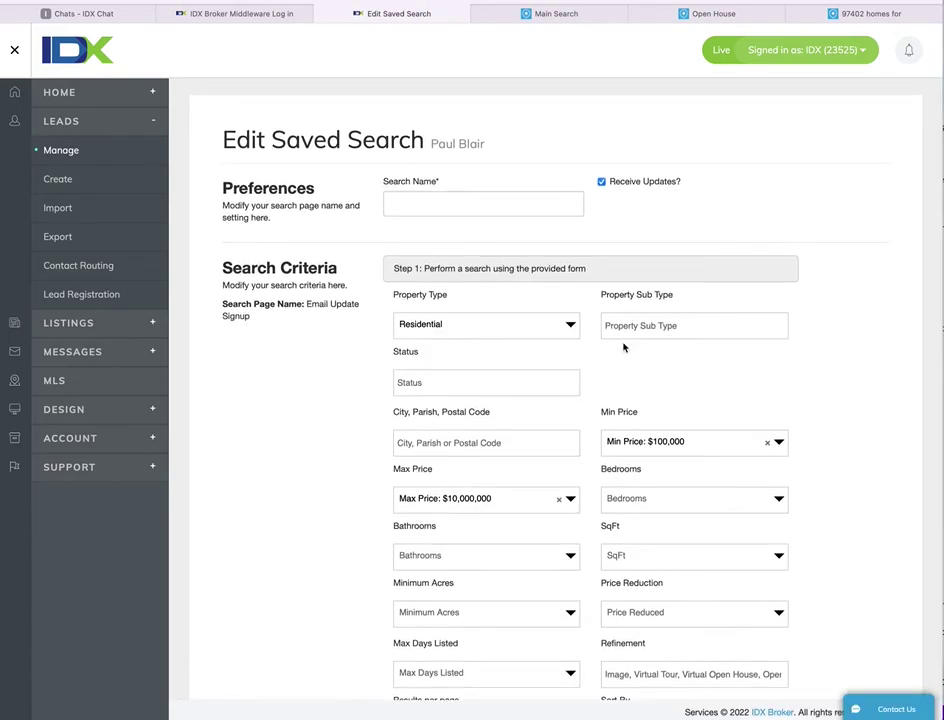
pyautogui.scroll(-6, 647, 406)
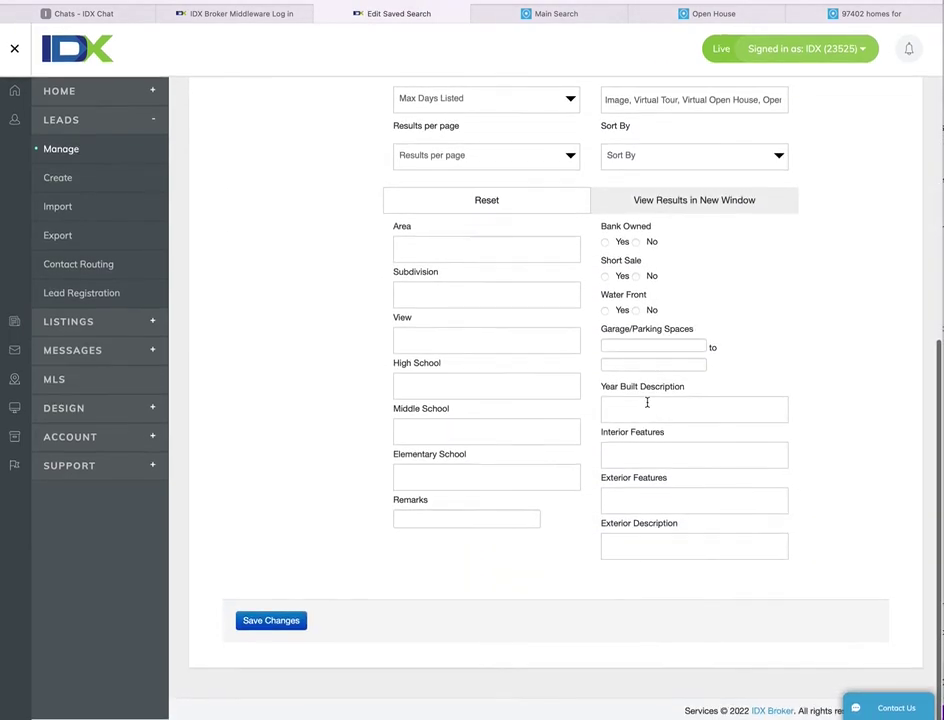
pyautogui.scroll(8, 647, 403)
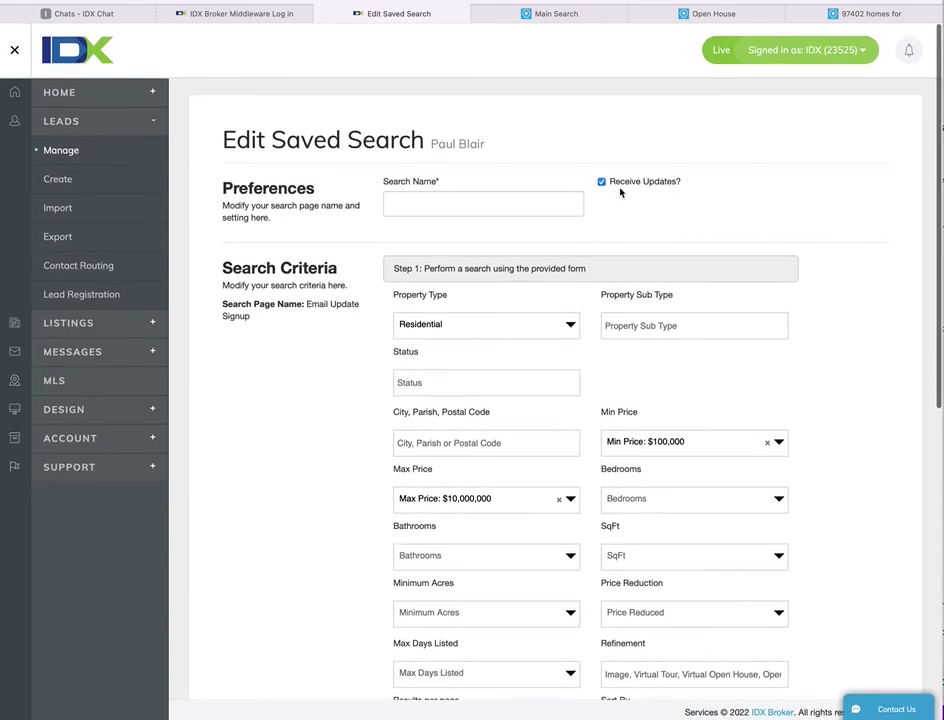
# - Name the saved search 'New listings', save the changes, and go to the lead's data page
pyautogui.click(462, 202)
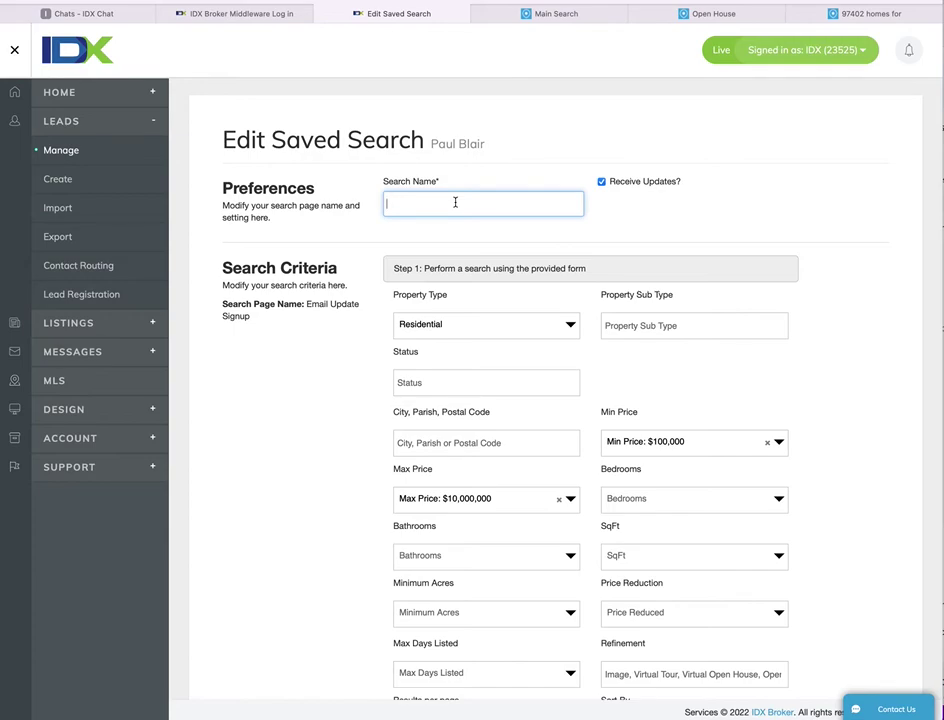
pyautogui.write('New listings')
pyautogui.scroll(-10, 717, 383)
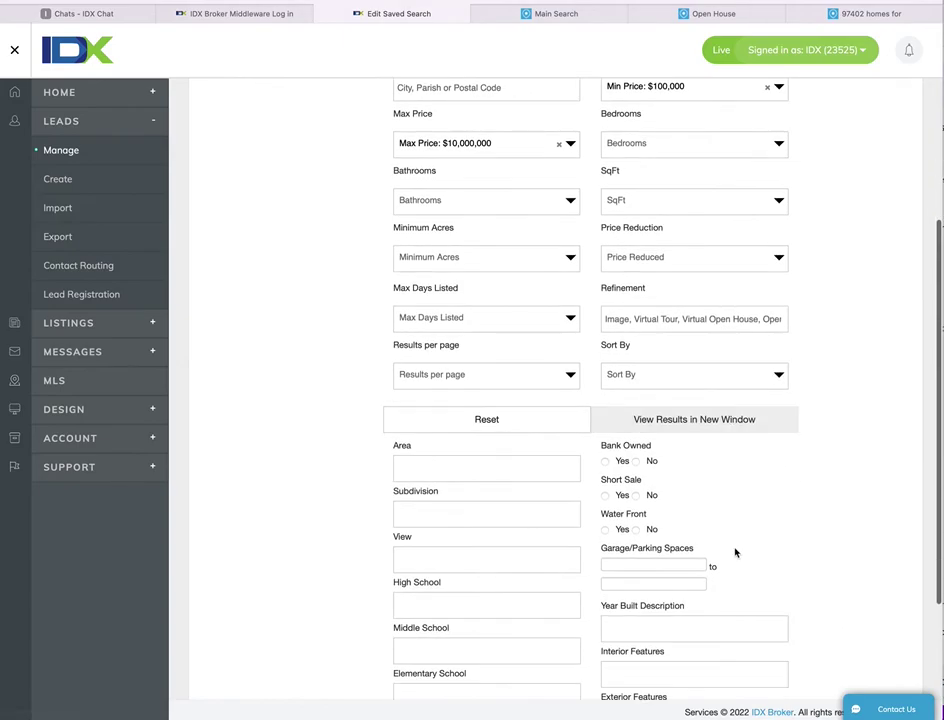
pyautogui.click(301, 625)
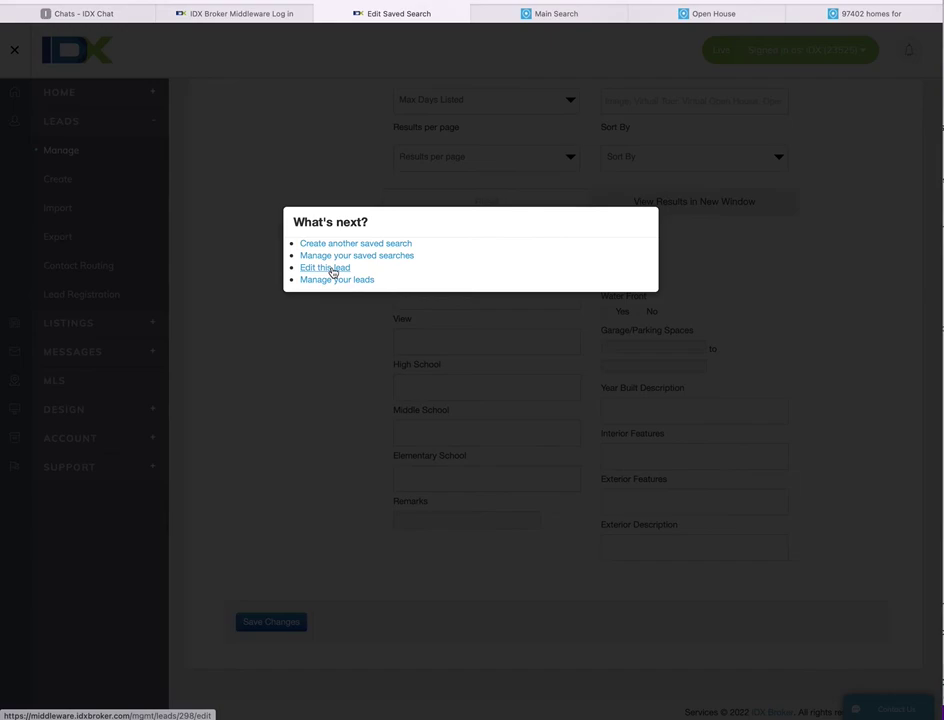
pyautogui.click(332, 269)
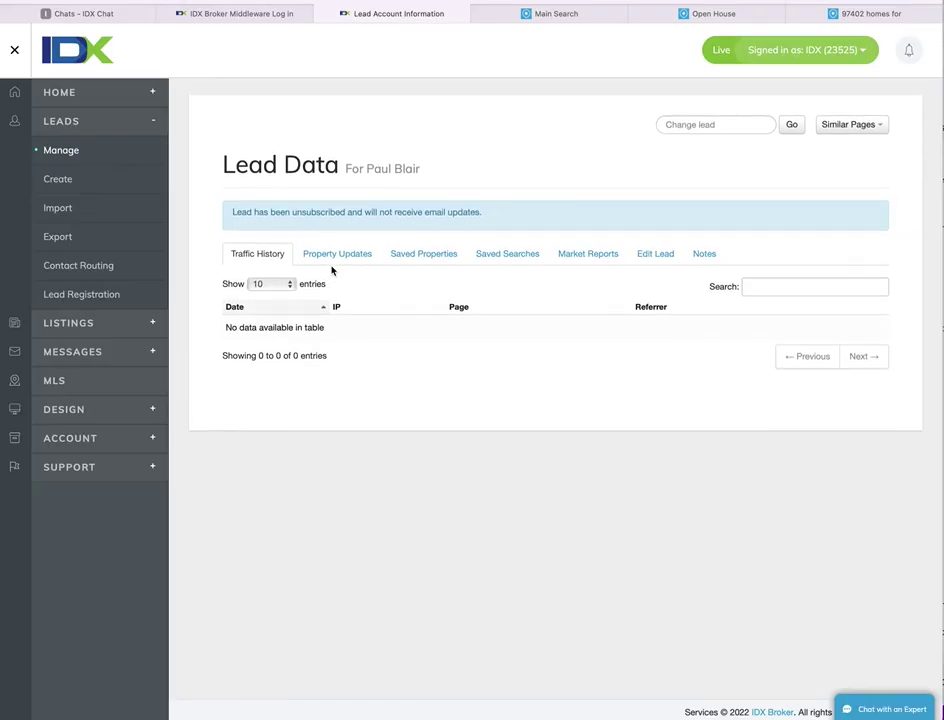
# - Reply to Test Realty 'I have done that. Thanks for contacting us today.' and save the history to IDX Broker
pyautogui.click(101, 15)
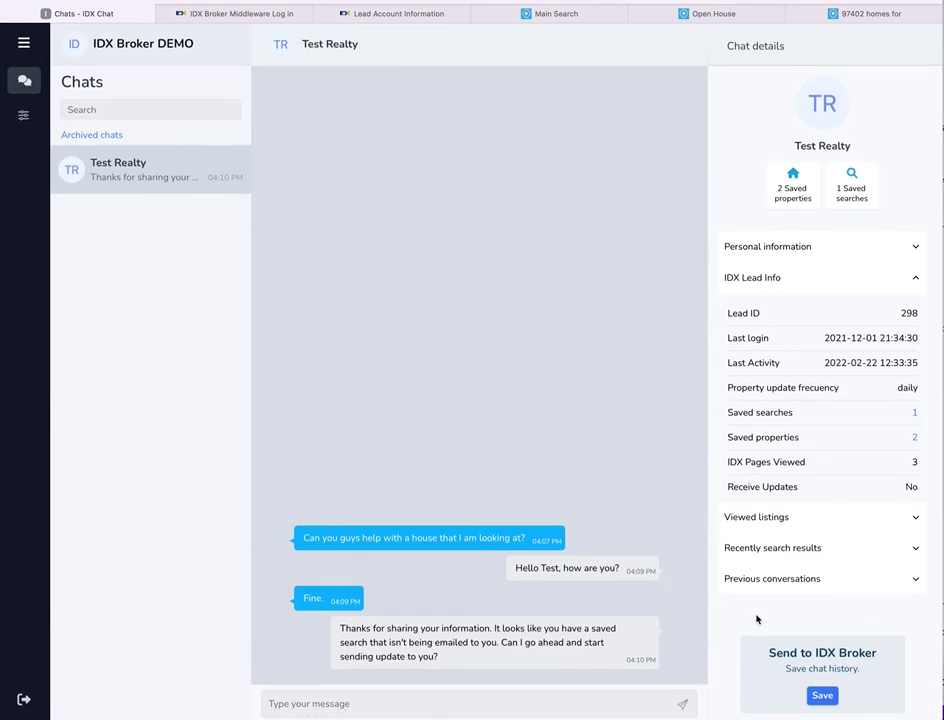
pyautogui.click(449, 701)
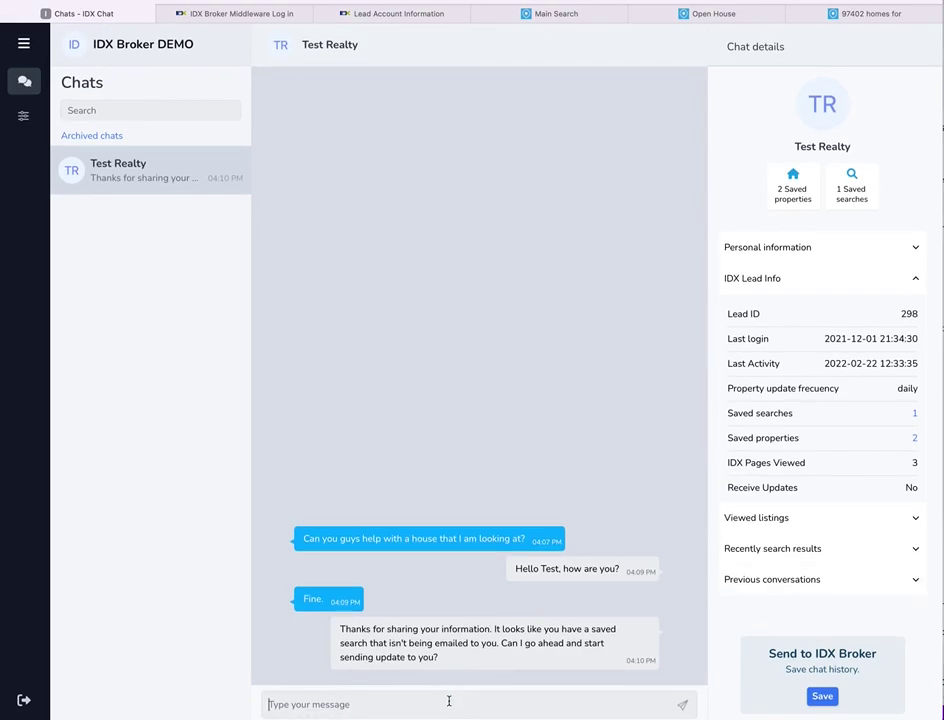
pyautogui.write('I have done that.  Thanks for contat')
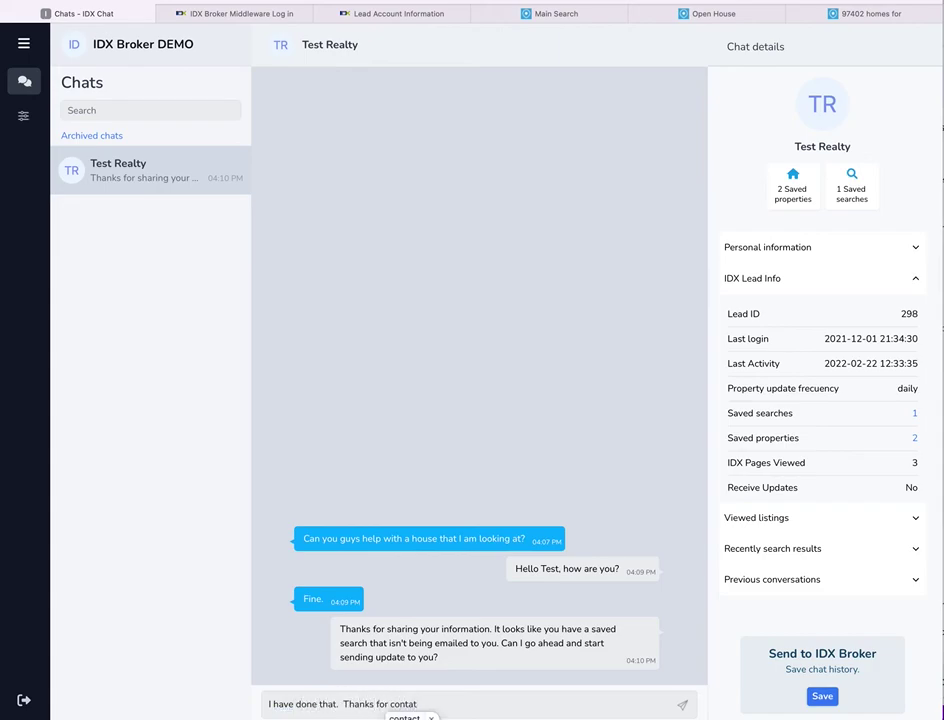
pyautogui.press('BackSpace')
pyautogui.write('cting us today.')
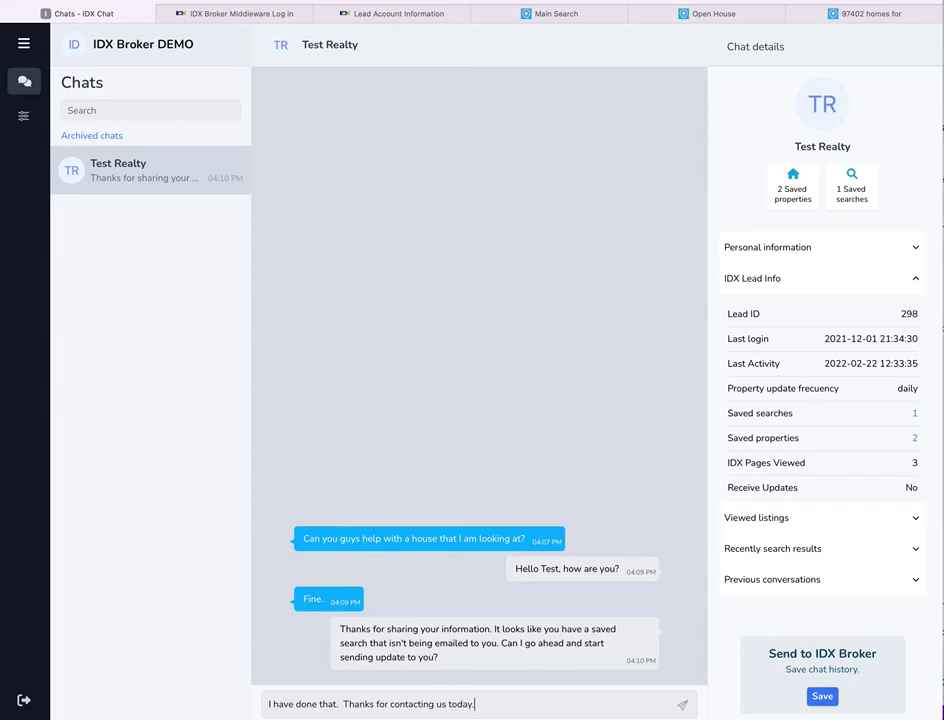
pyautogui.press('Return')
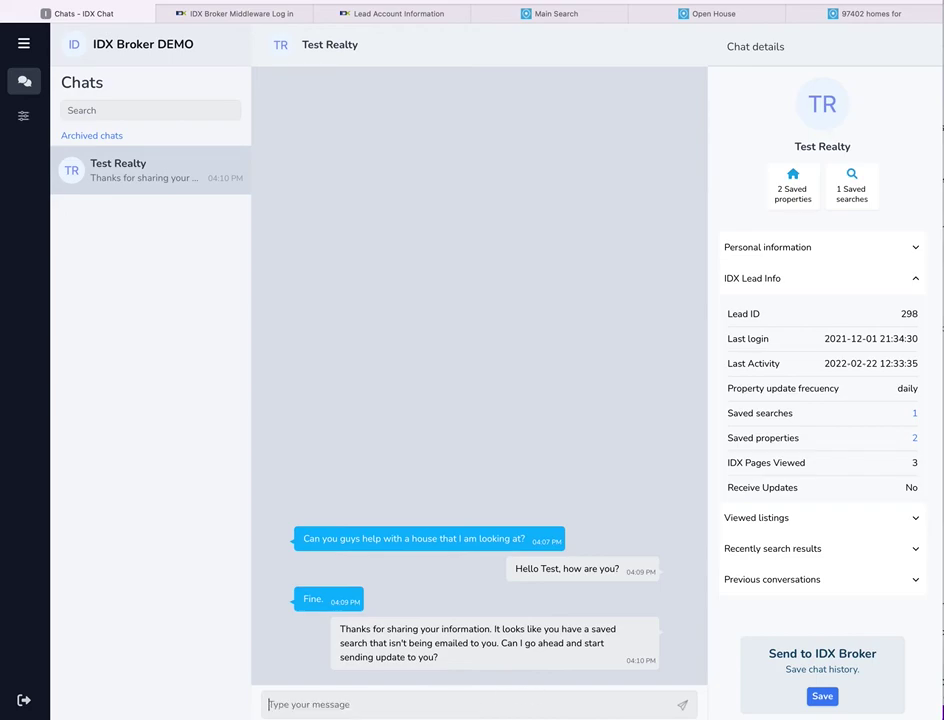
pyautogui.click(826, 696)
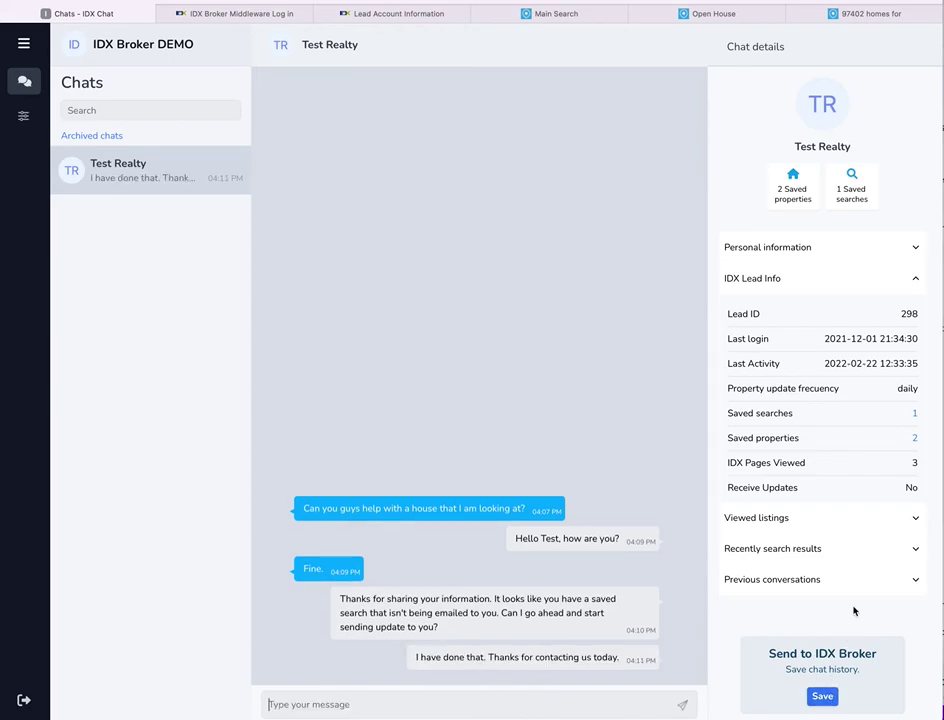
pyautogui.click(830, 697)
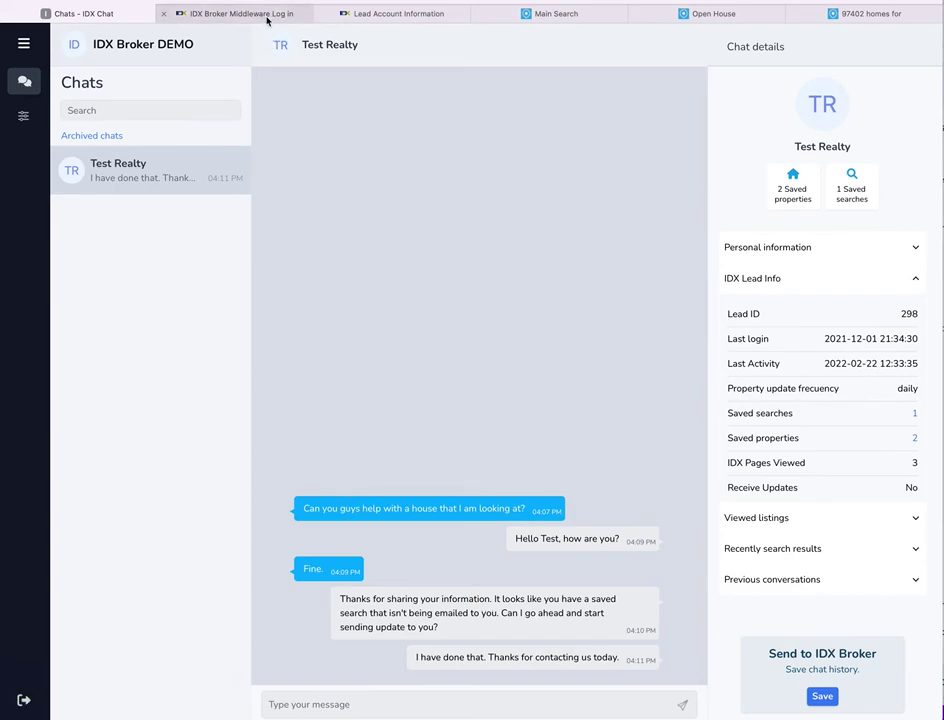
# - Show the lead's Notes and reload to reveal the new IDX.Chat transcript note dated Mar 23, 2022
pyautogui.click(400, 14)
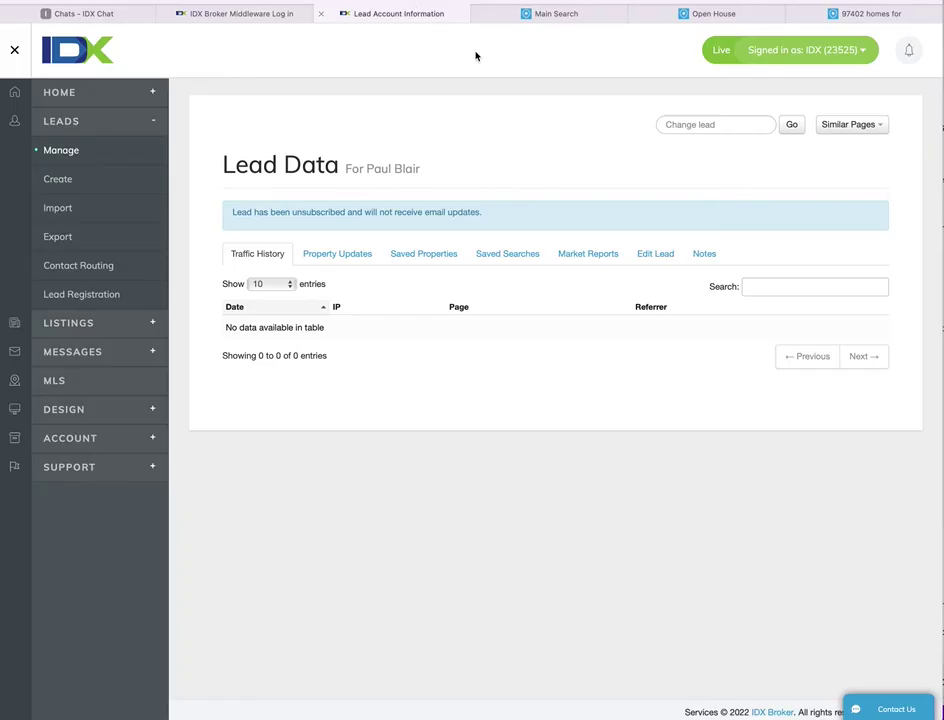
pyautogui.click(705, 256)
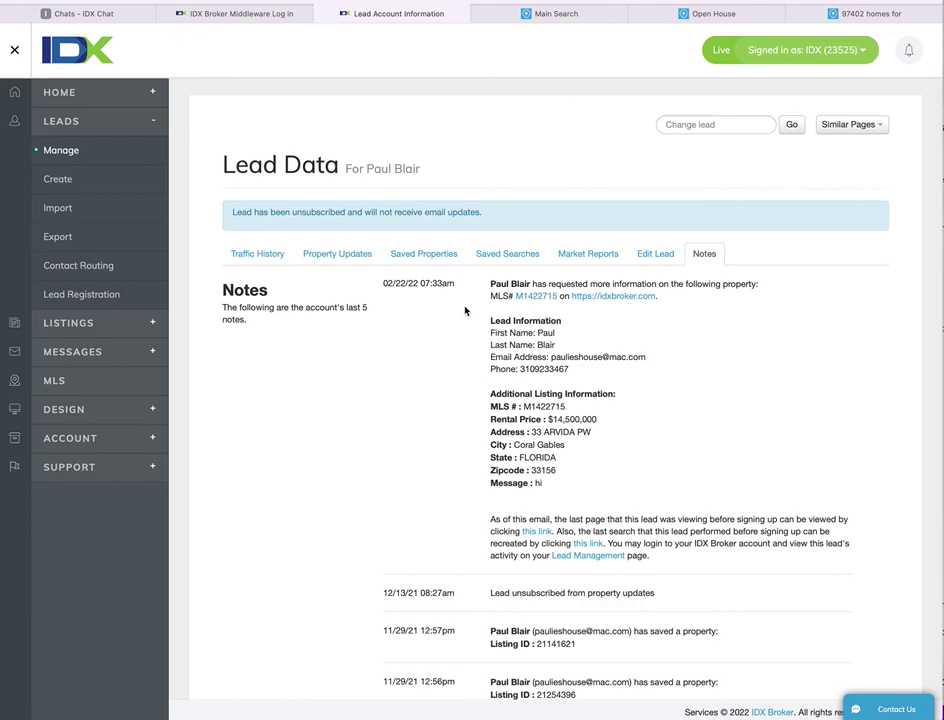
pyautogui.press('super+r')
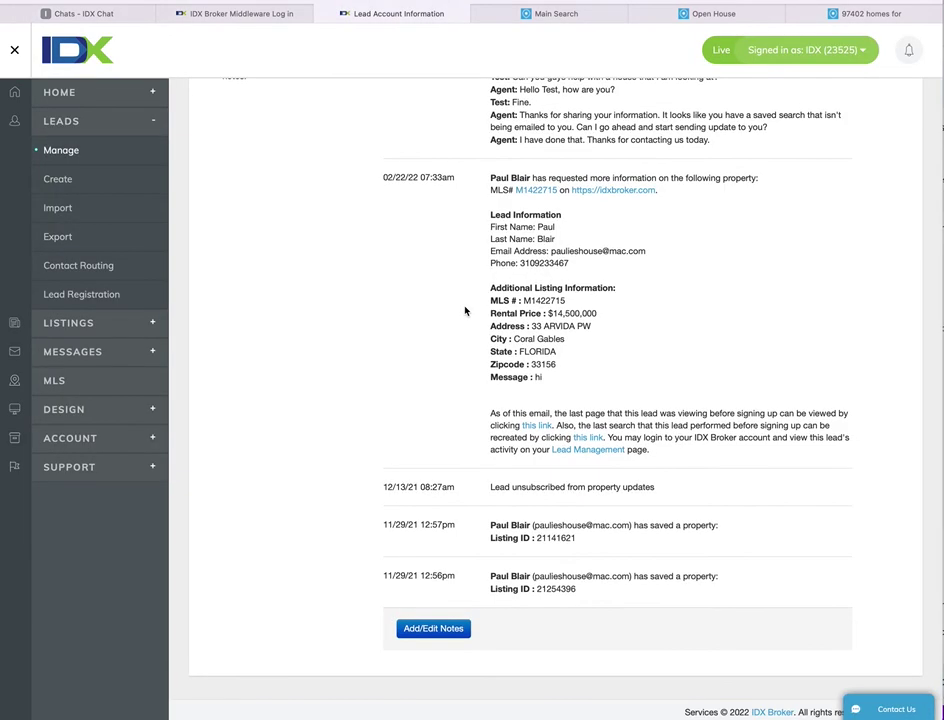
pyautogui.scroll(3, 465, 311)
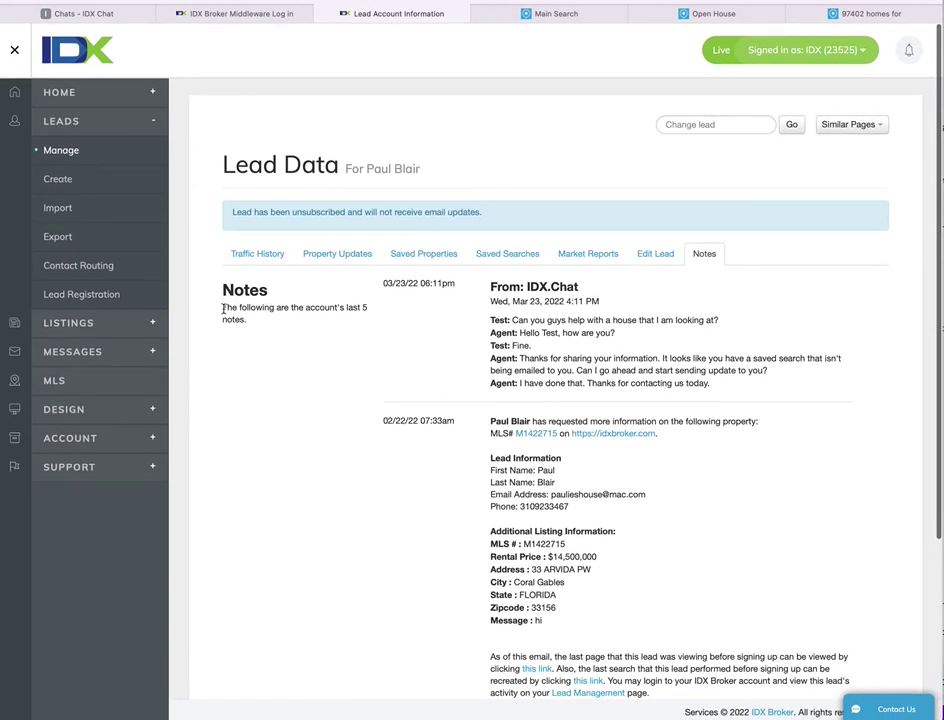
pyautogui.moveTo(222, 307); pyautogui.dragTo(297, 320)
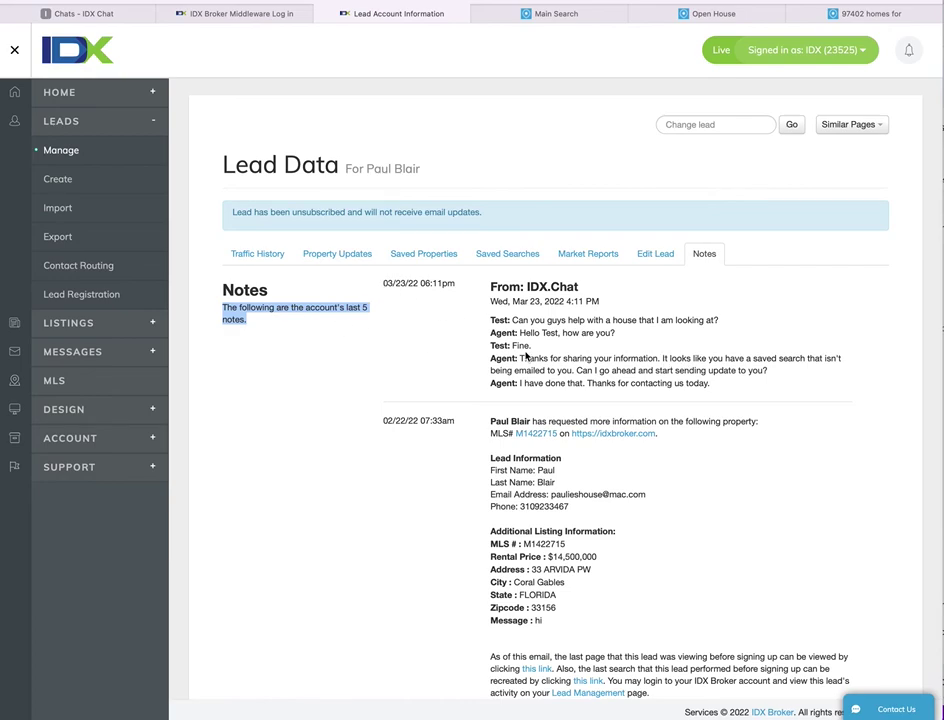
pyautogui.scroll(-5, 527, 354)
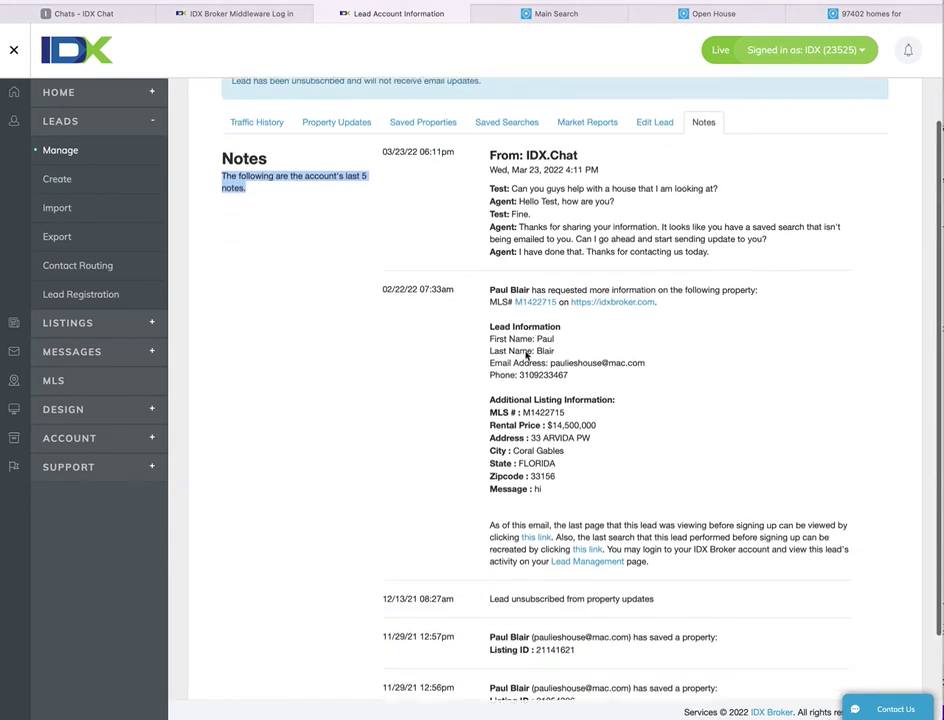
pyautogui.scroll(5, 527, 354)
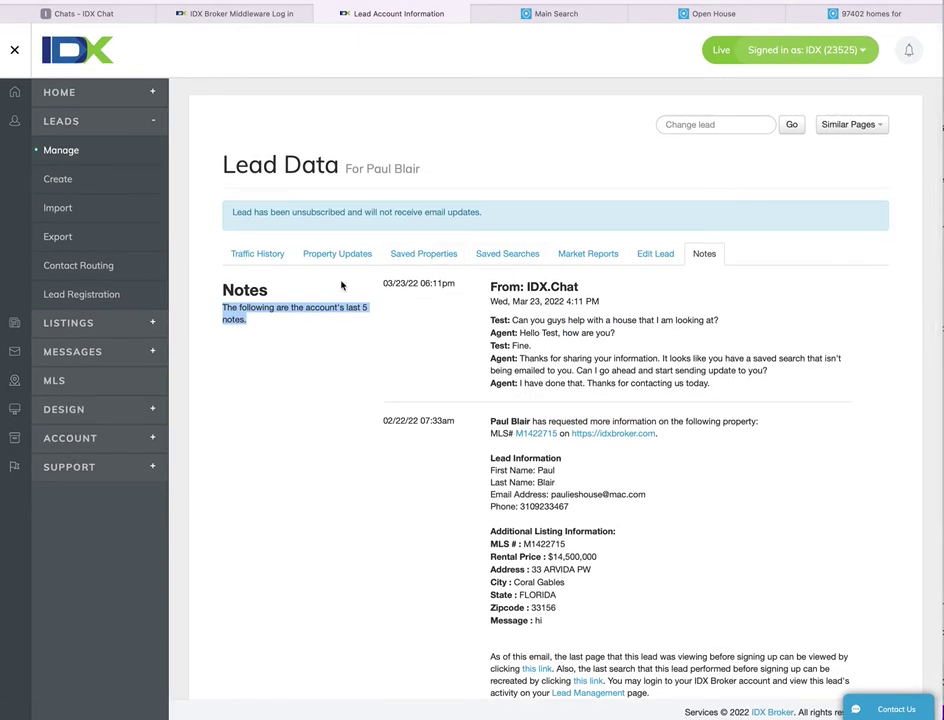
# - In the Test Realty chat, expand Previous conversations, which lists none, and collapse IDX Lead Info
pyautogui.click(89, 14)
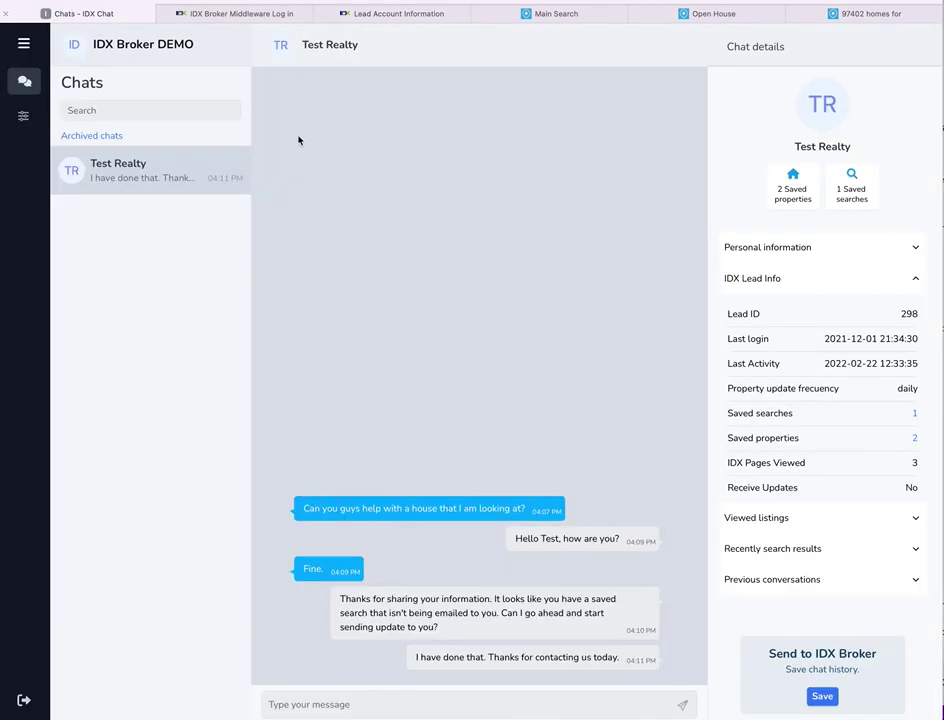
pyautogui.click(833, 588)
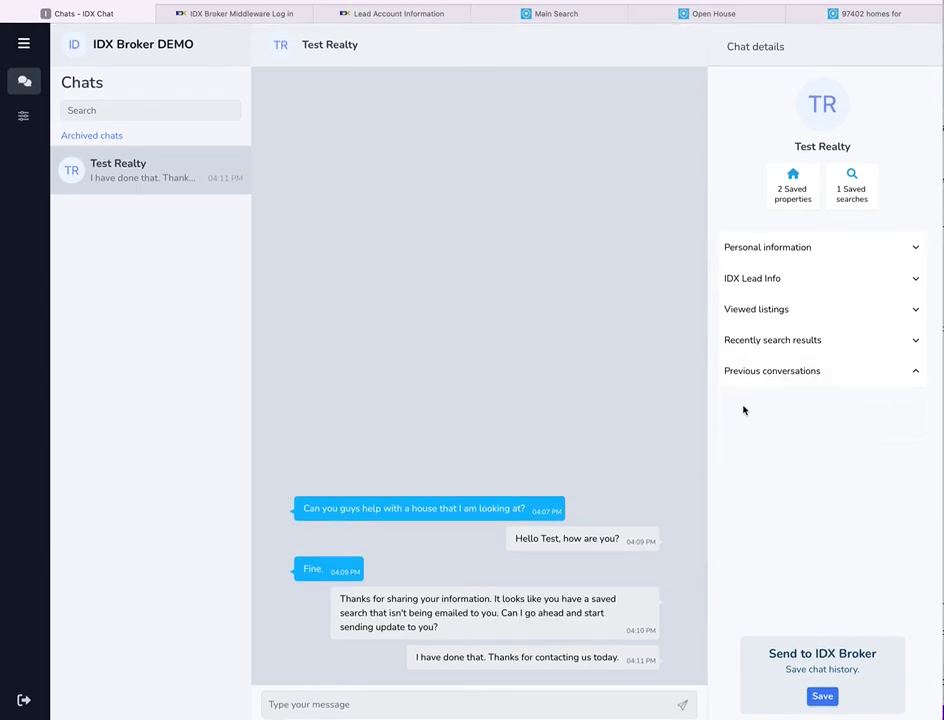
pyautogui.moveTo(124, 175)
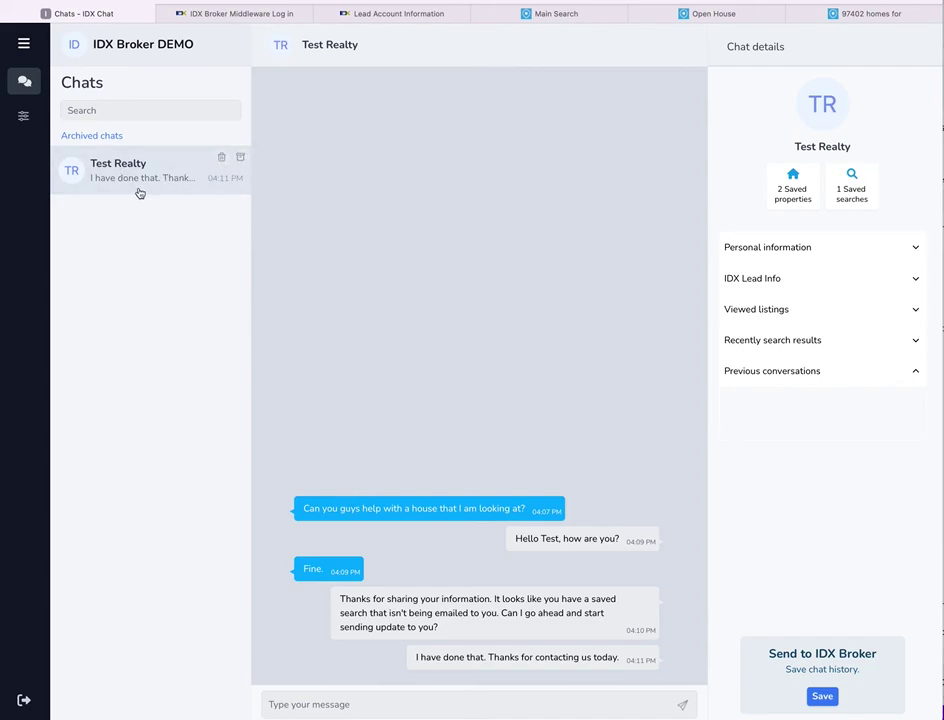
pyautogui.click(120, 262)
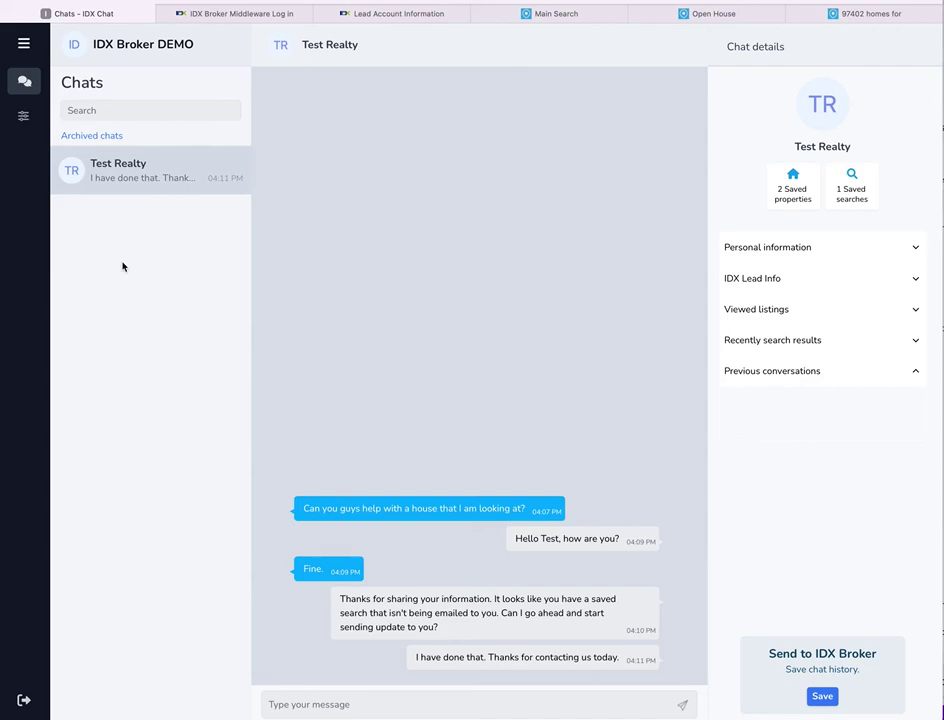